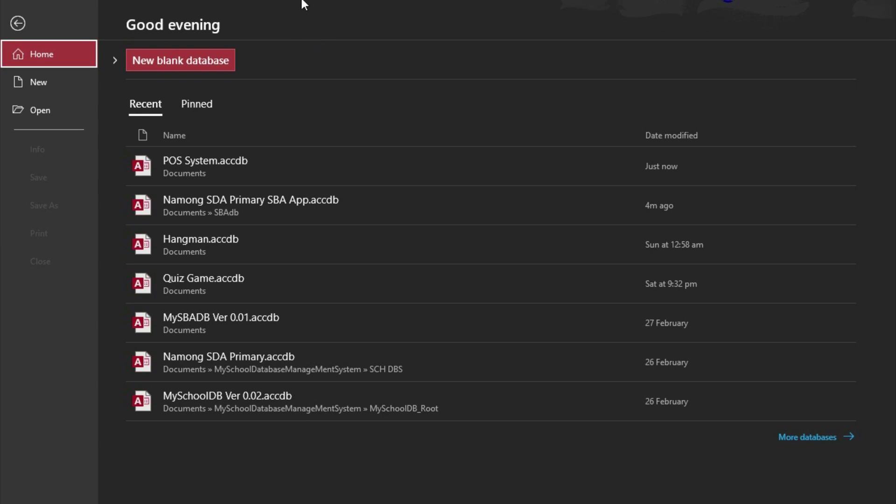
Step: Open POS System.accdb and log in with the user's credentials to reach the frmSales form
left_click(203, 164)
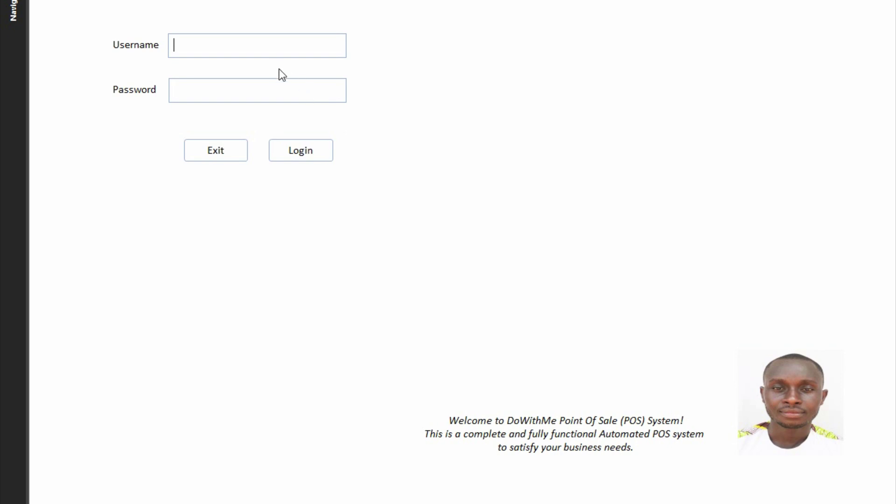
type("Sika")
type("123")
left_click(298, 153)
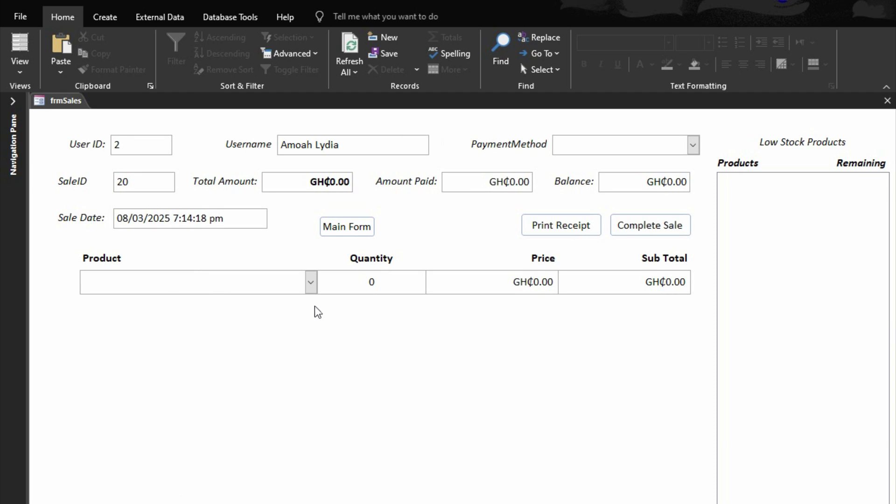
Step: Add a first sale line of 4 Chocolate at GH₵6.00, giving a GH₵24.00 total
left_click(311, 282)
left_click(282, 304)
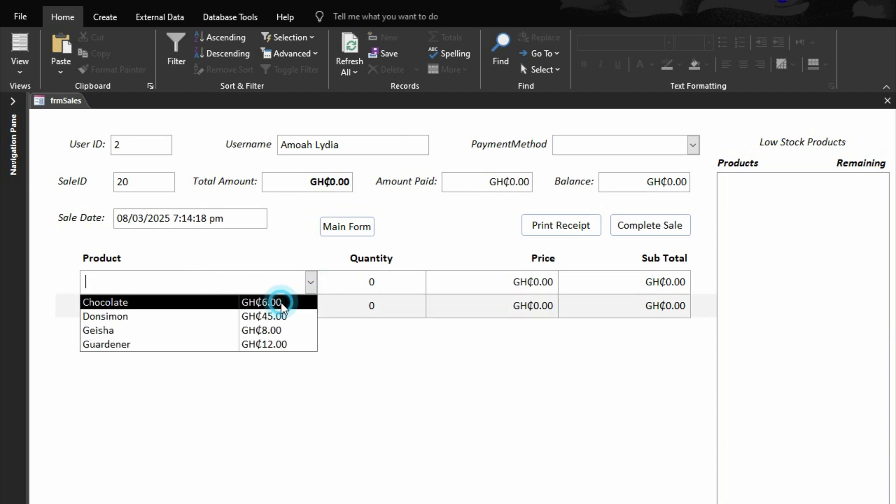
left_click(351, 282)
left_click_drag(363, 284, 400, 285)
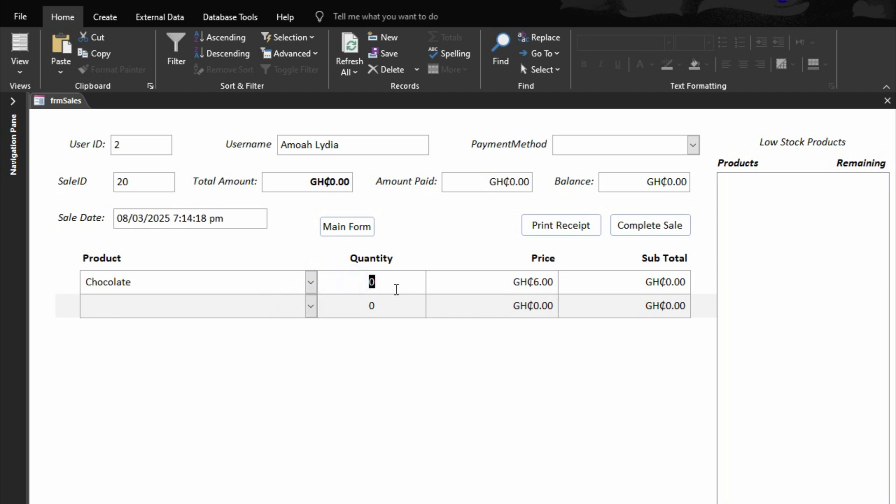
type("4")
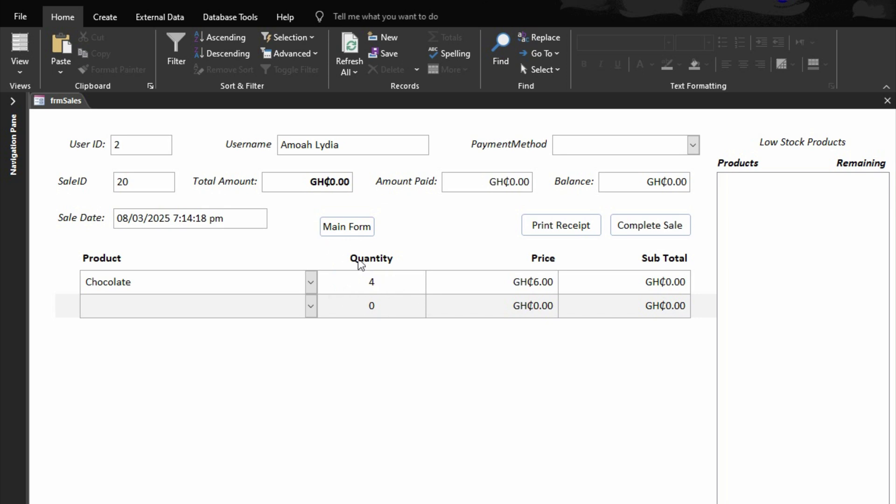
left_click(263, 307)
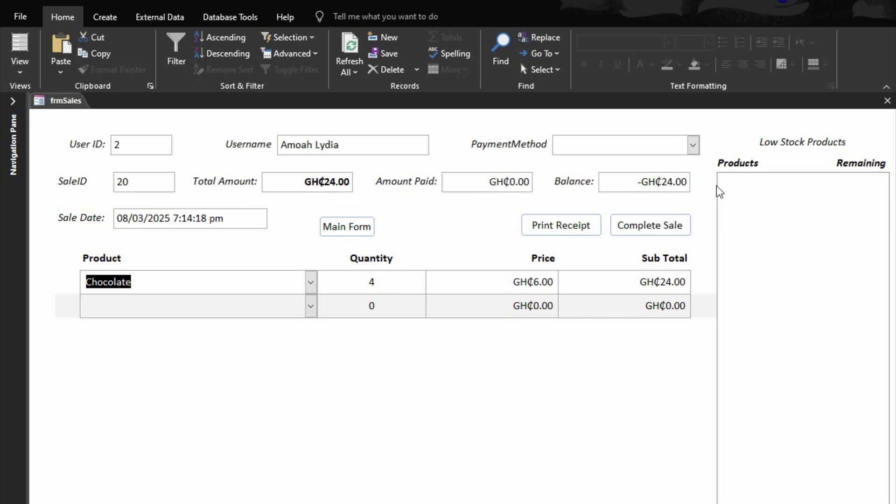
Step: Add 1 Donsimon as the second sale line
left_click(310, 307)
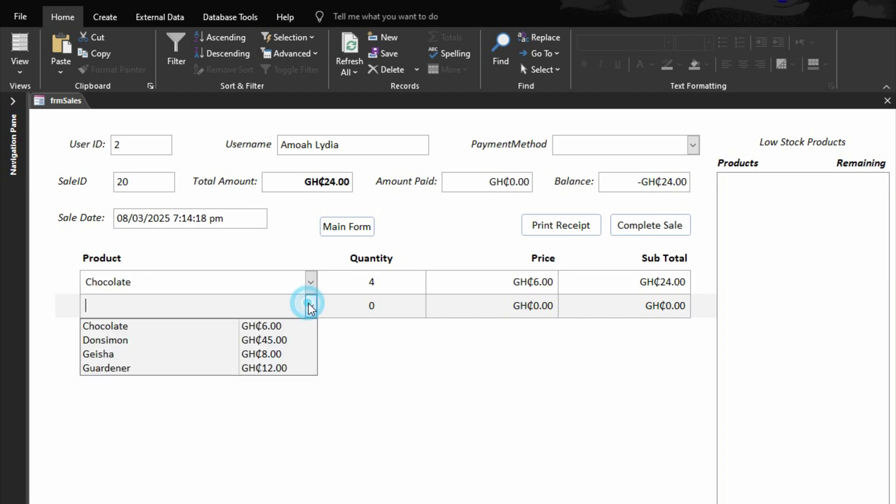
left_click(246, 340)
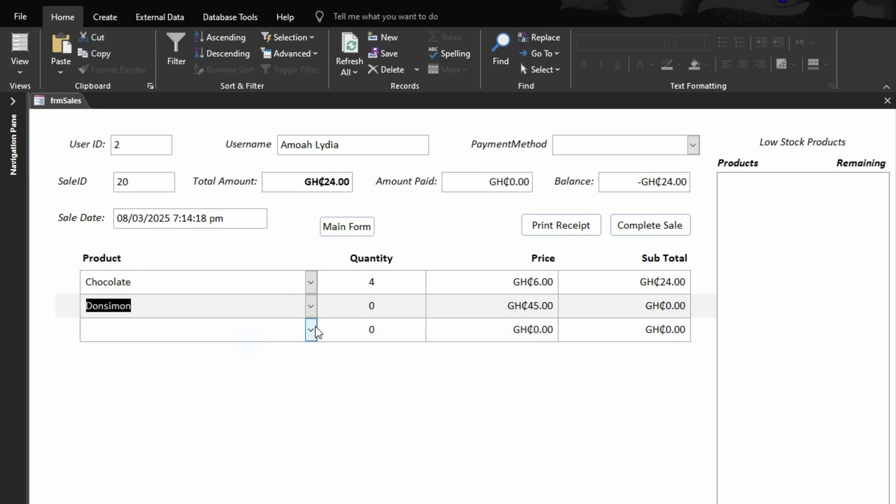
left_click(354, 309)
double_click(392, 309)
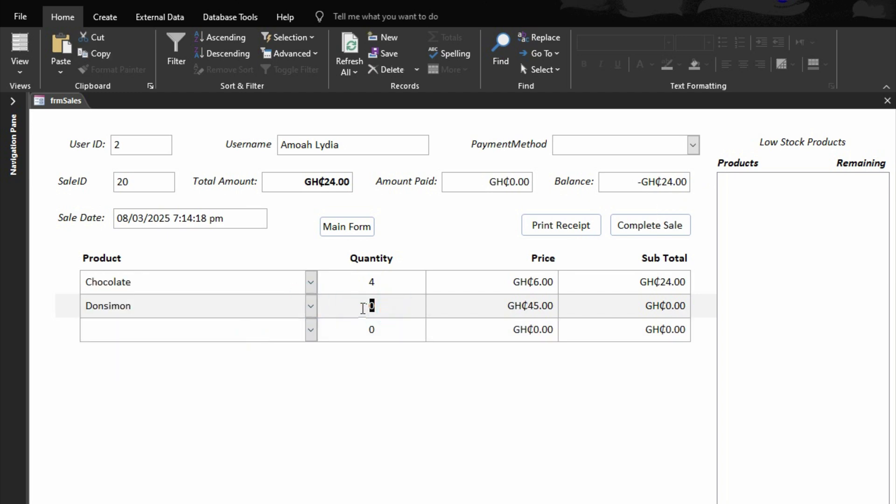
type("1")
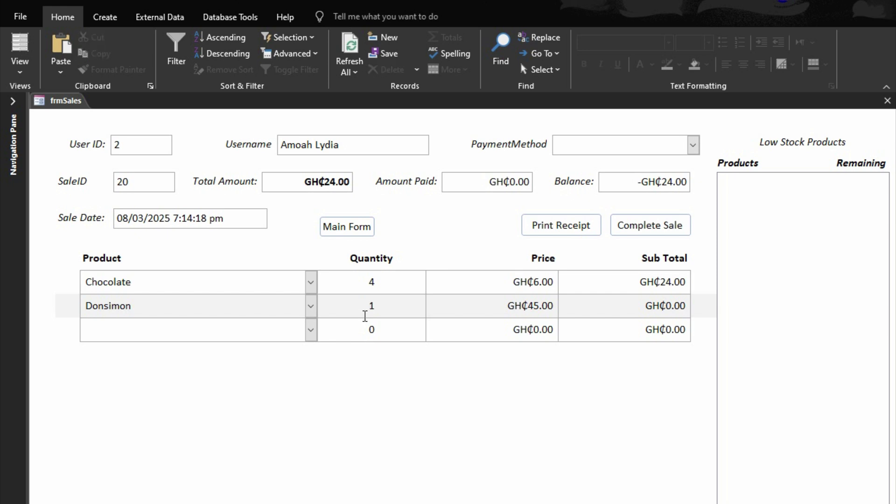
left_click(294, 331)
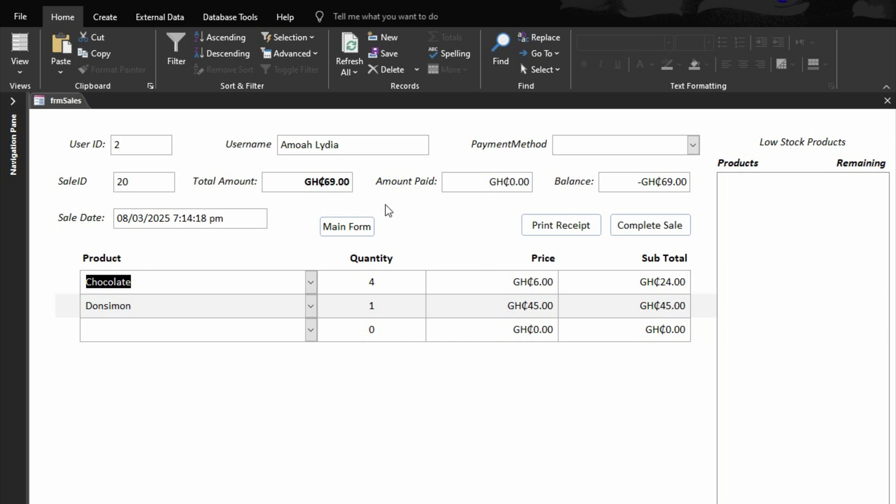
Step: Add 2 Geisha as the third line, bringing the total to GH₵85.00
left_click(310, 330)
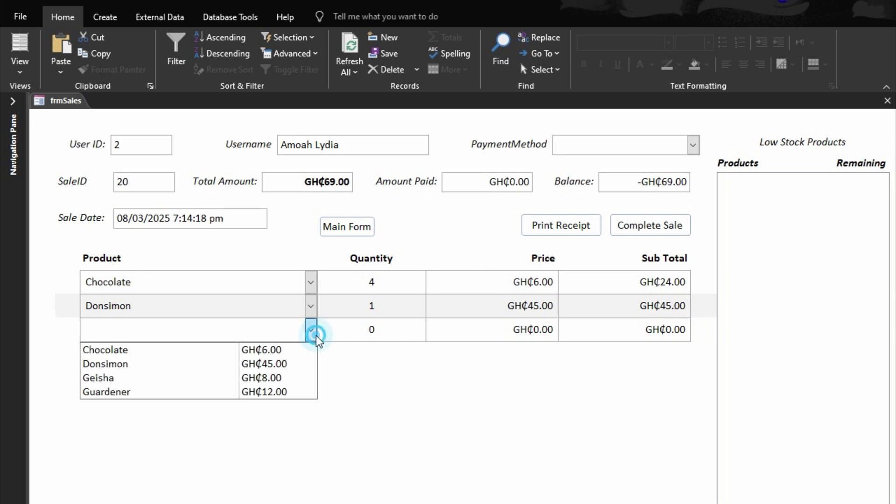
left_click(230, 378)
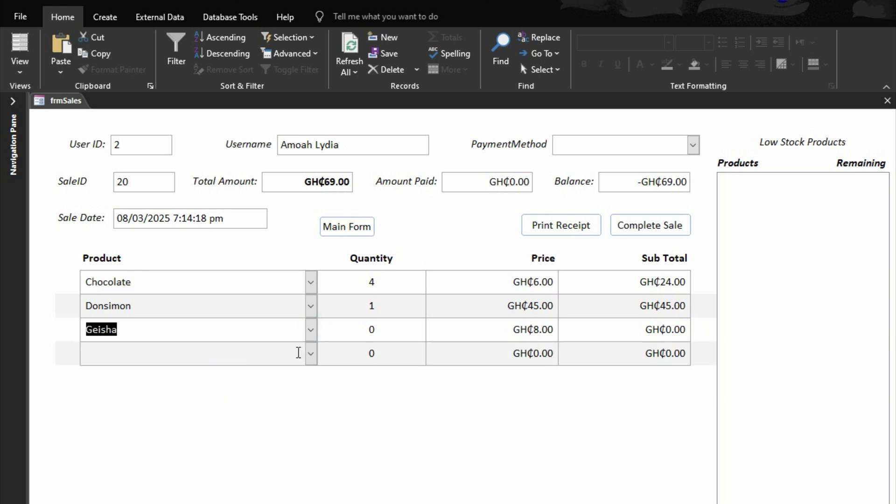
key("Tab")
type("2")
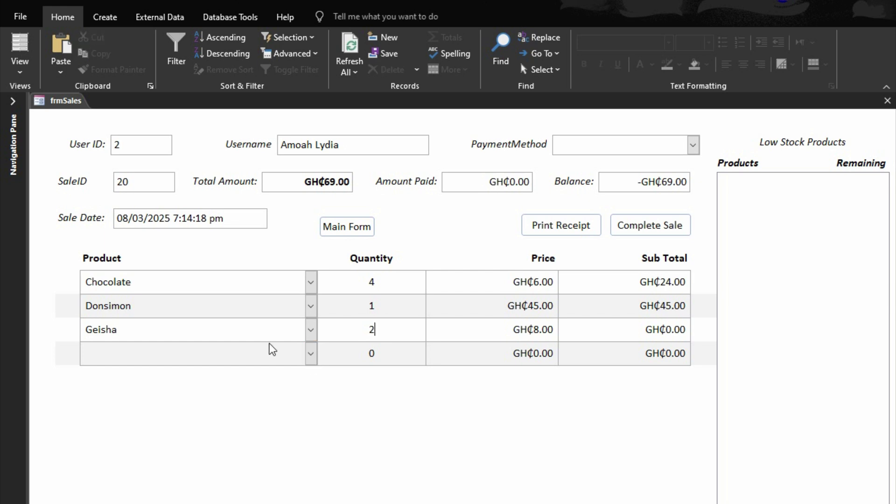
key("Tab")
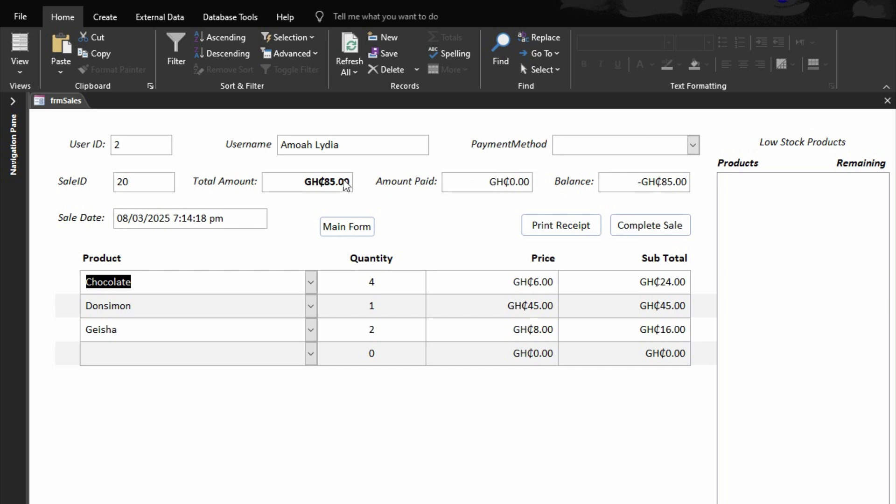
left_click(472, 178)
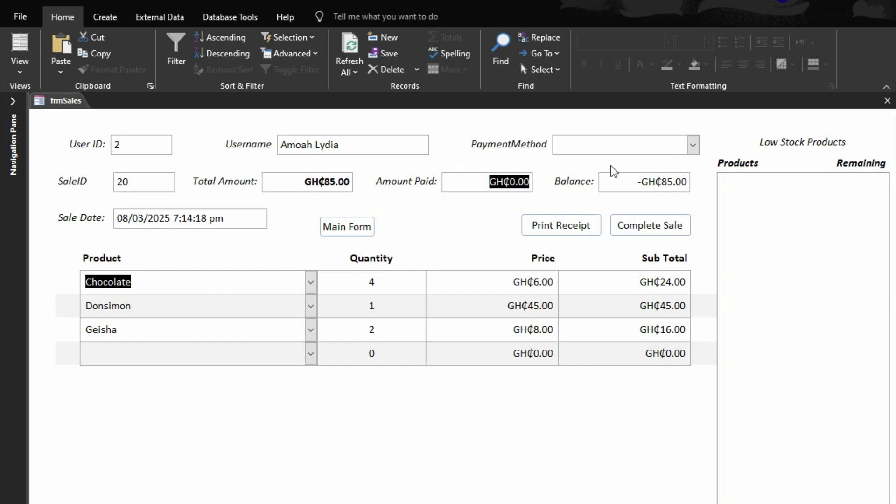
Step: Enter GH₵90.00 as Amount Paid with Cash as the payment method, leaving GH₵5.00 change
type("90")
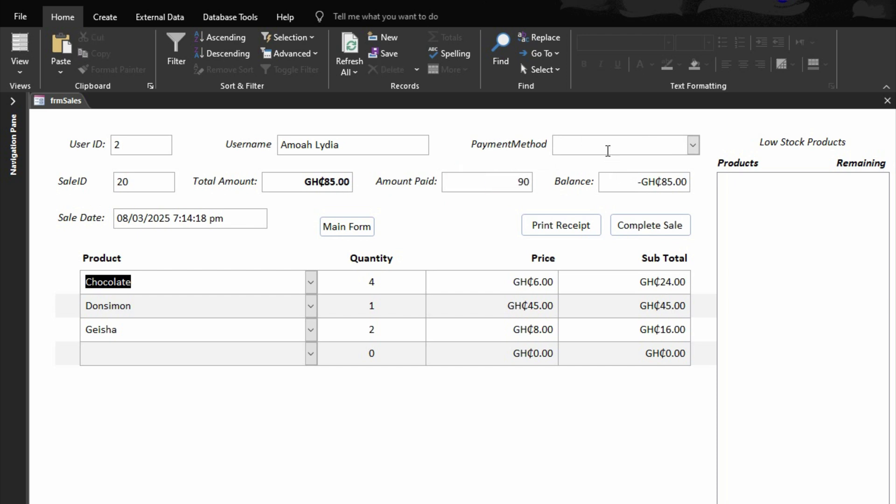
left_click(611, 147)
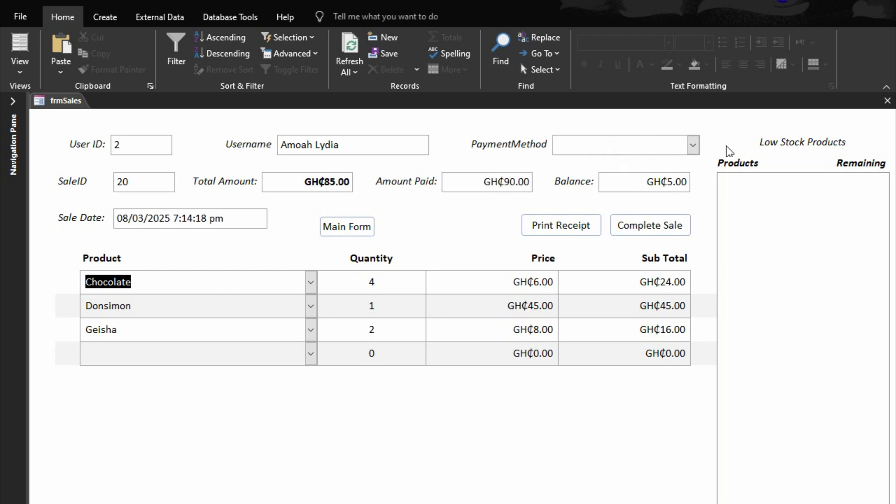
left_click(694, 145)
left_click(602, 164)
left_click(693, 145)
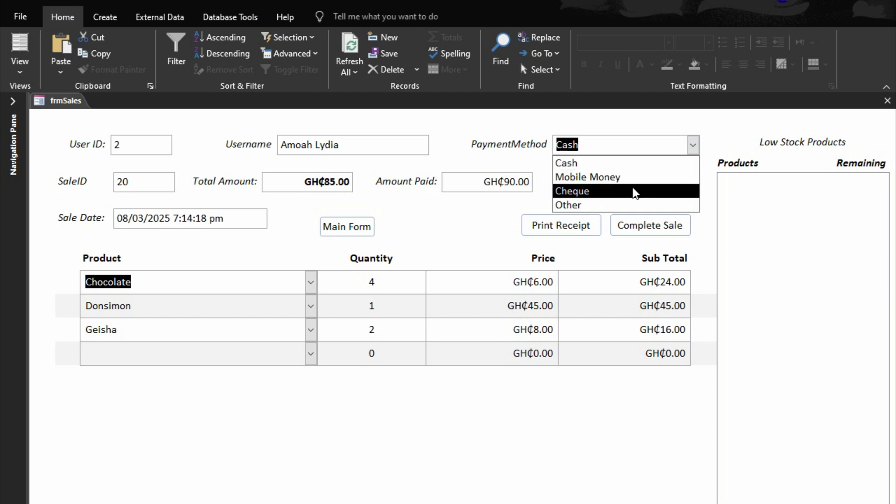
left_click(523, 212)
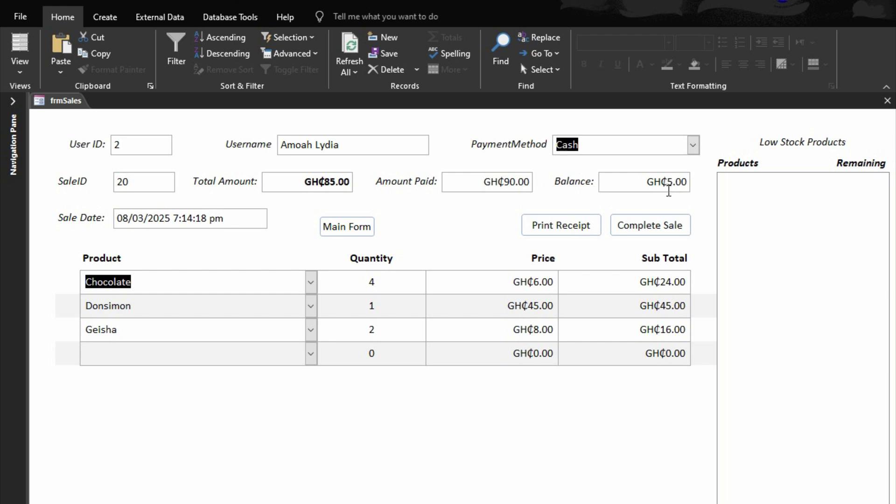
left_click(457, 325)
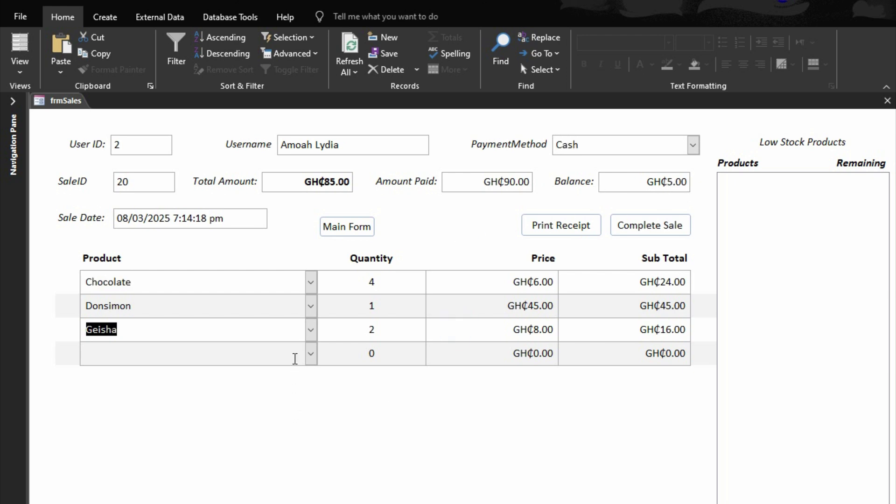
left_click(296, 339)
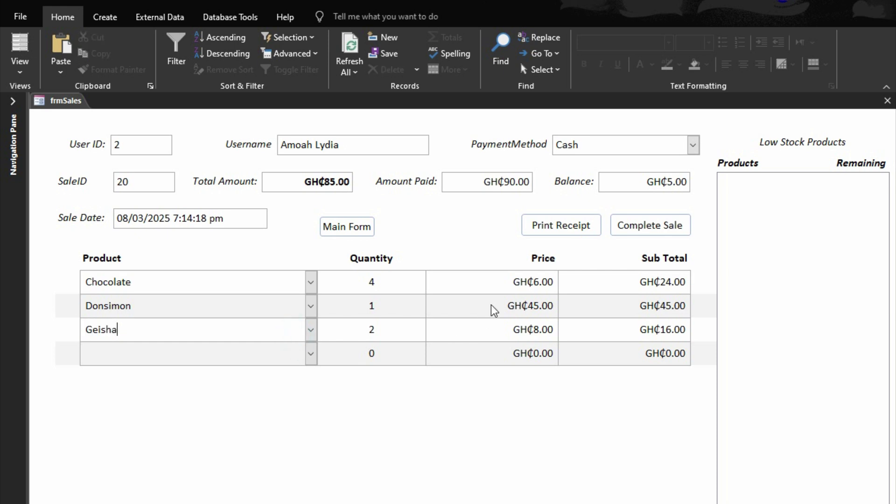
left_click(545, 225)
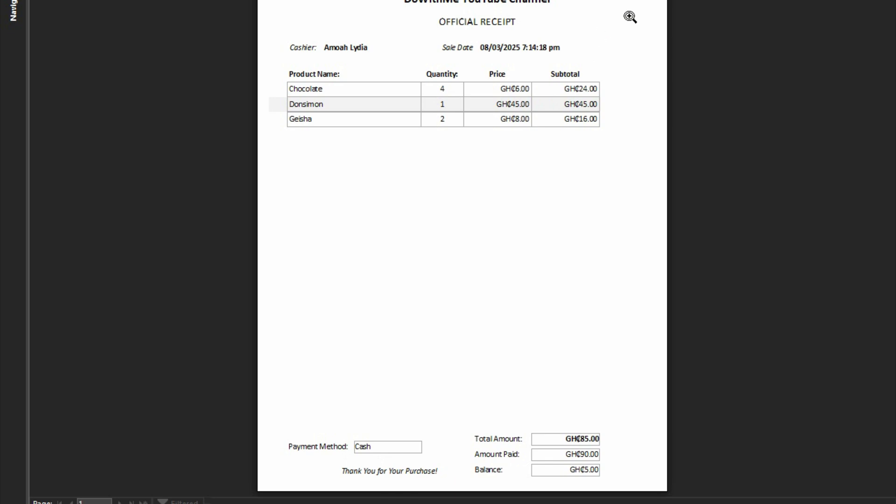
key("Escape")
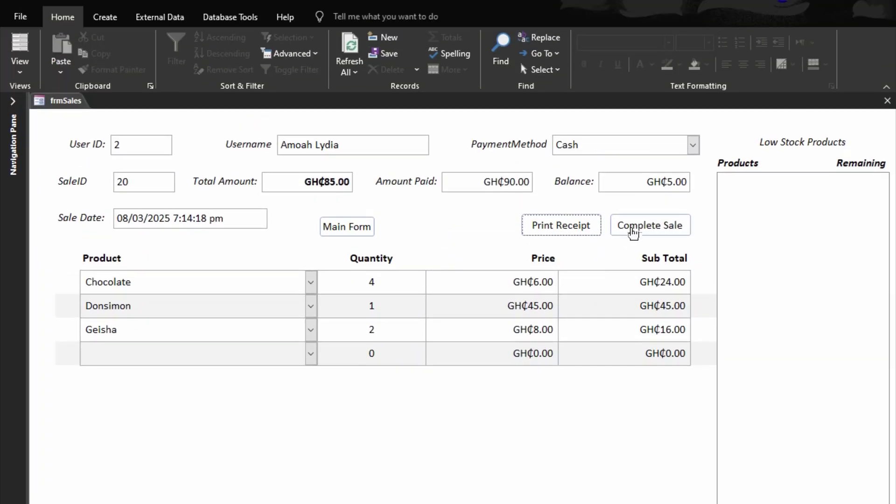
Step: Complete sale 20 and confirm the success message so blank sale 21 appears
left_click(633, 71)
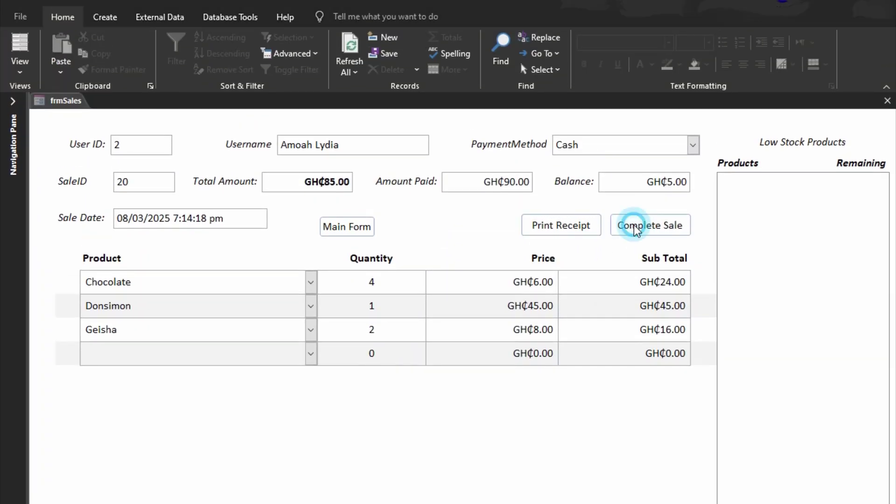
left_click(487, 392)
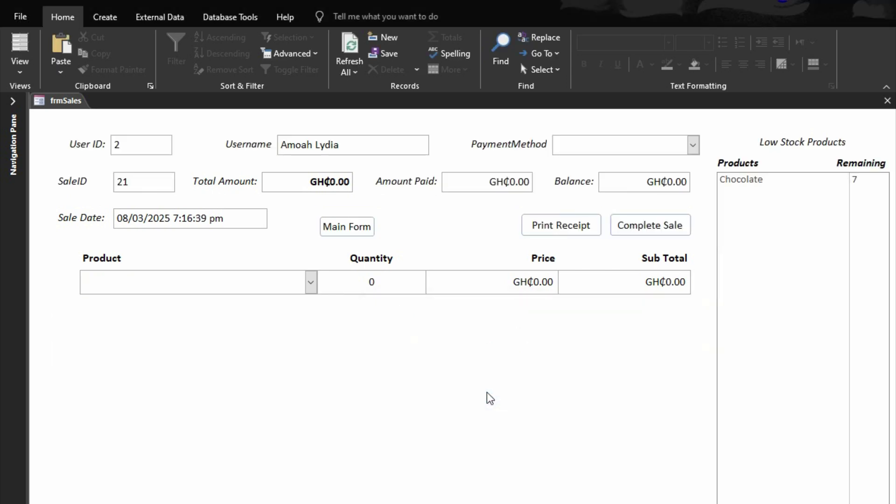
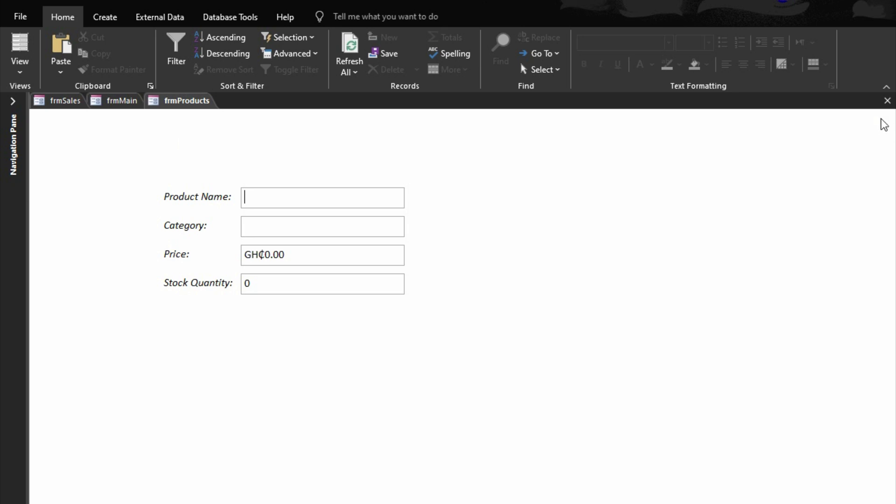
Step: Close the blank product form, review the All Products list, then open the Add Stock form
left_click(887, 101)
left_click(172, 171)
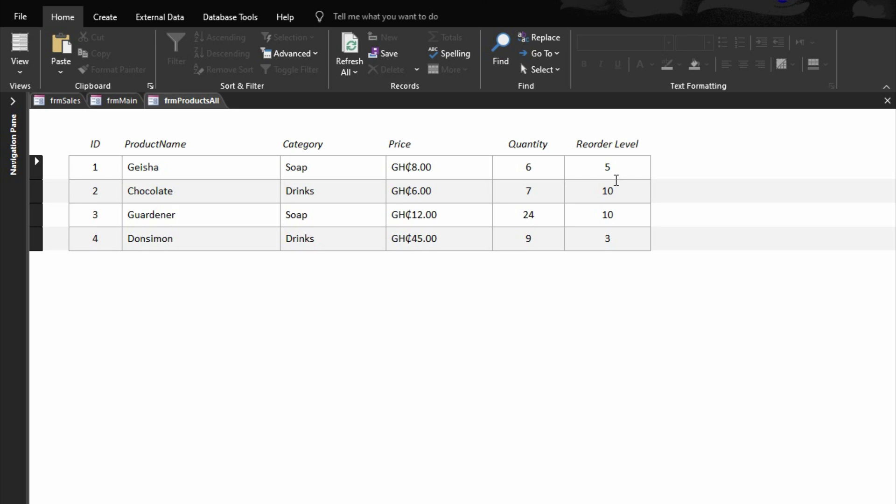
left_click(886, 101)
left_click(241, 176)
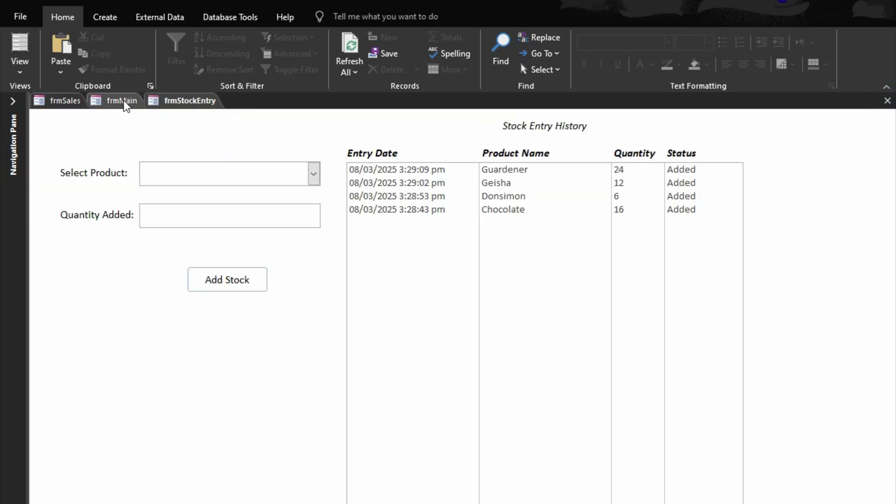
Step: Check the All Products list again and reopen the stock entry form
left_click(887, 101)
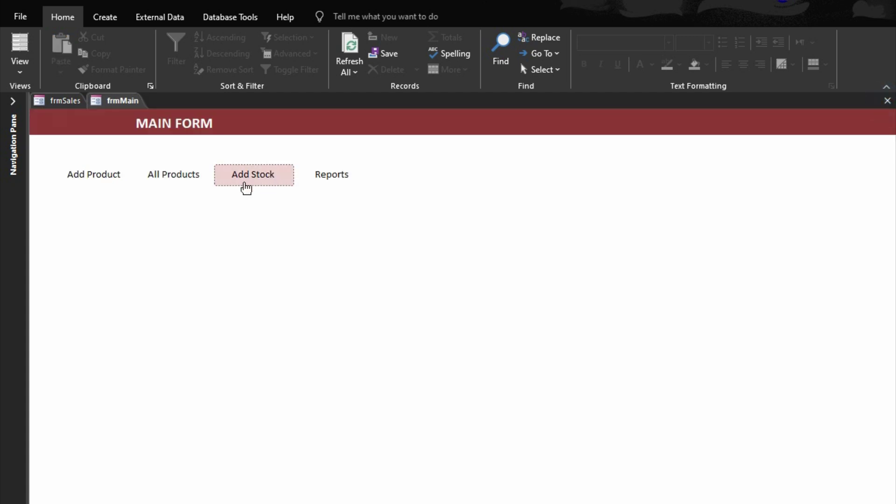
left_click(172, 177)
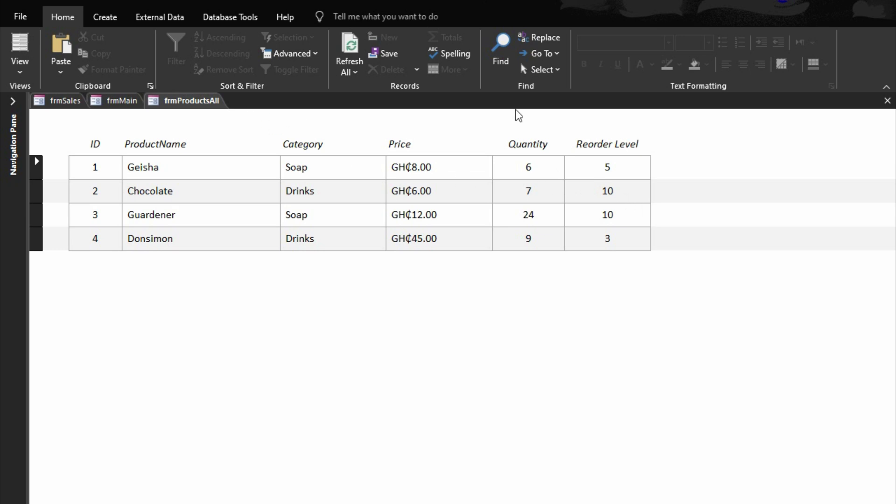
left_click(888, 101)
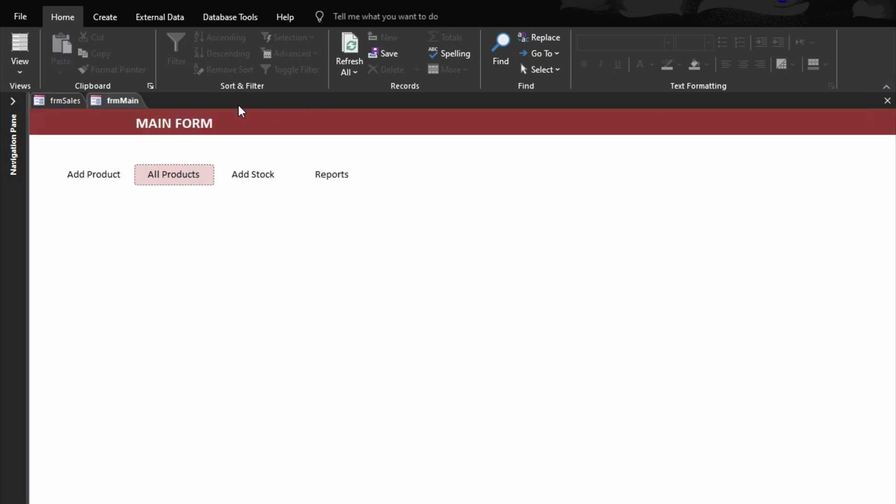
left_click(268, 178)
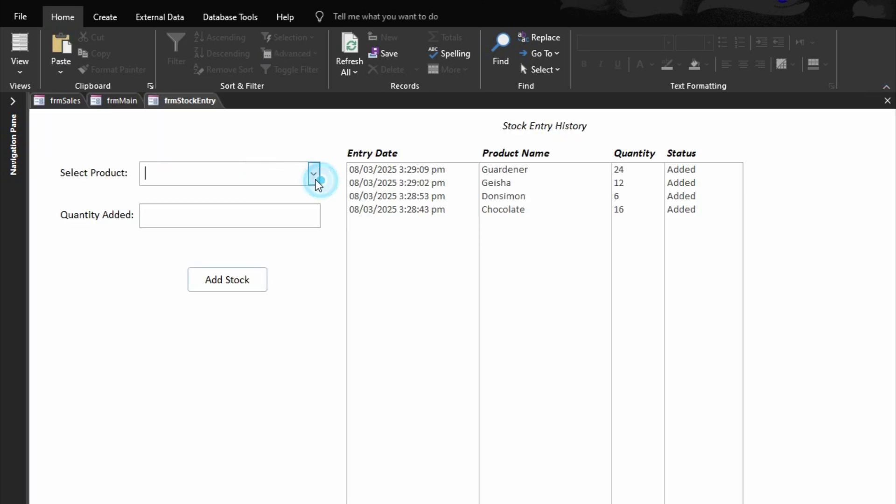
Step: Add 16 units of Chocolate to stock, confirm, and close frmStockEntry
left_click(314, 178)
left_click(182, 194)
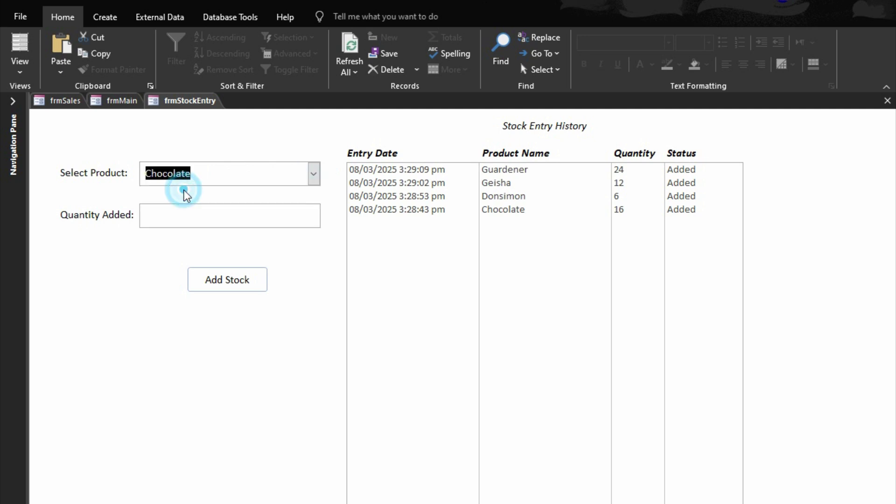
left_click(279, 221)
type("165")
key("BackSpace")
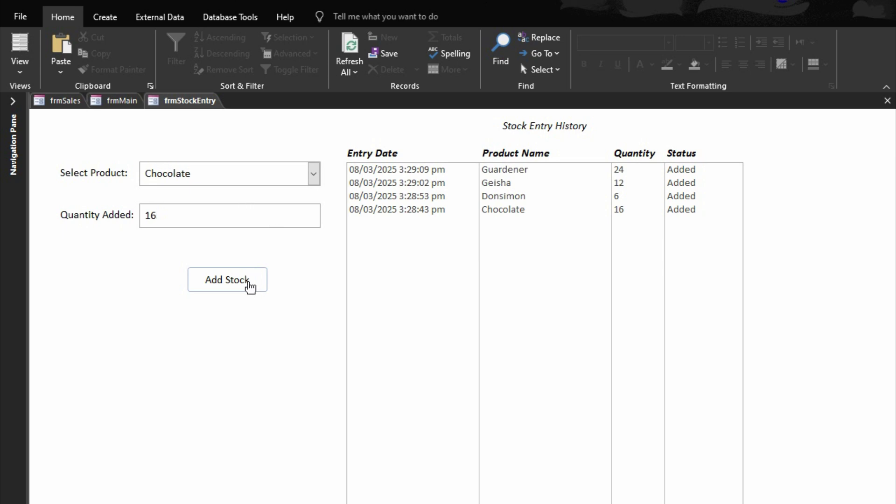
left_click(248, 283)
left_click(486, 385)
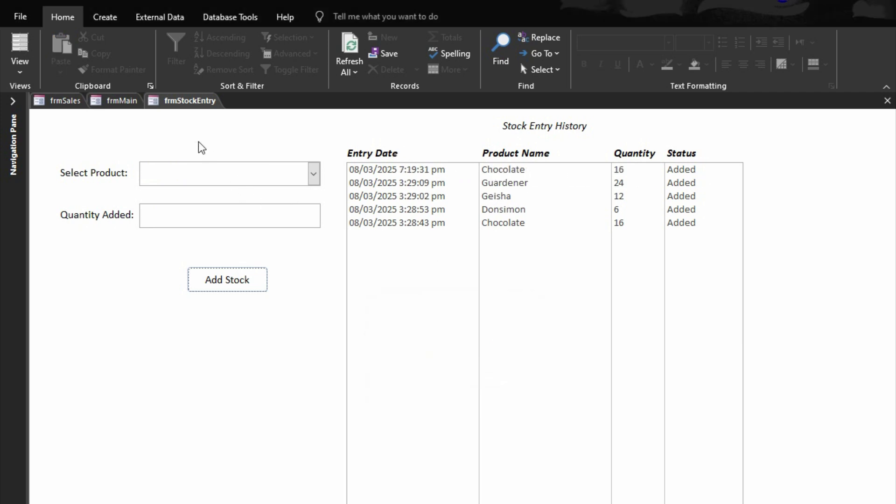
left_click(888, 100)
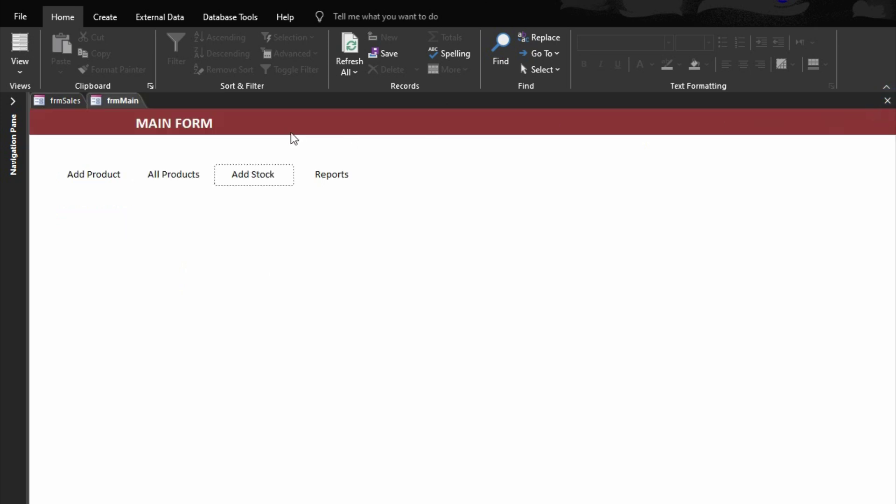
Step: Verify Chocolate shows quantity 23 in frmProductsAll, then go to frmSales
left_click(176, 180)
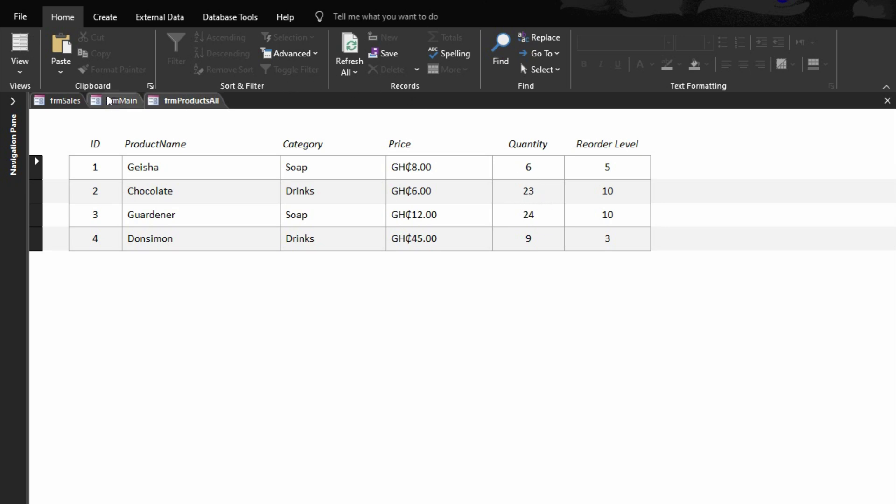
left_click(71, 100)
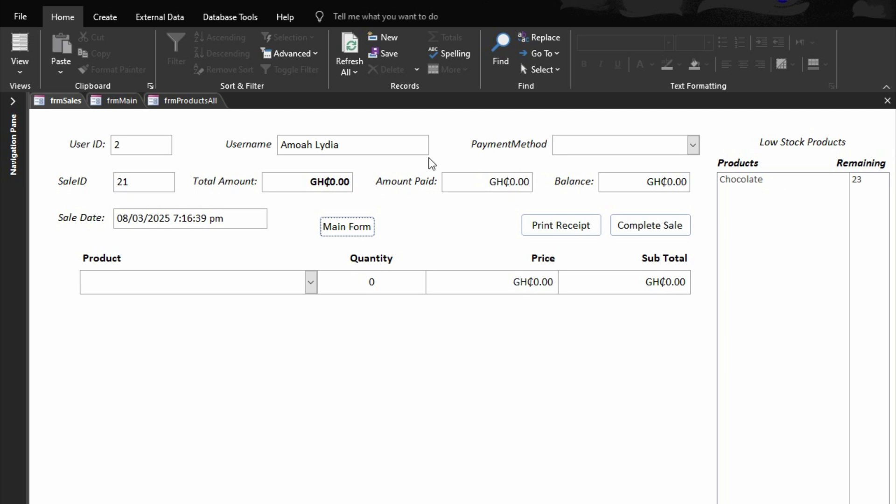
Step: Add a sale line for 5 units of Chocolate
left_click(312, 283)
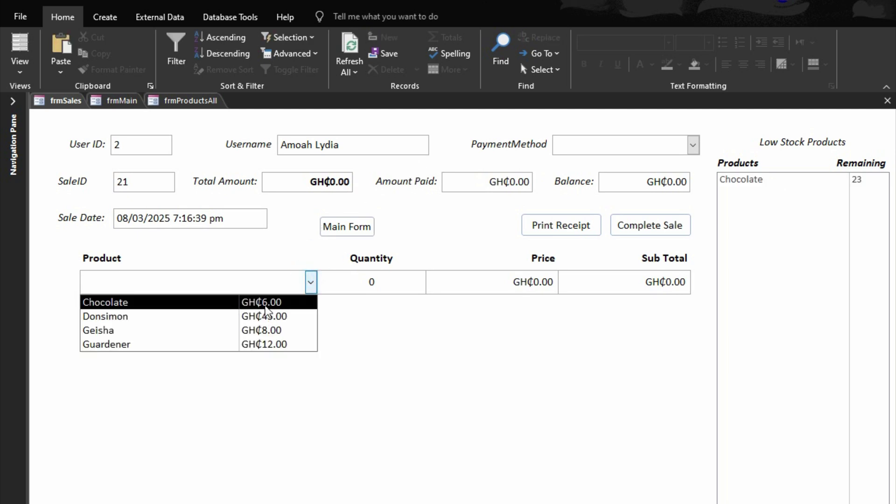
left_click(266, 301)
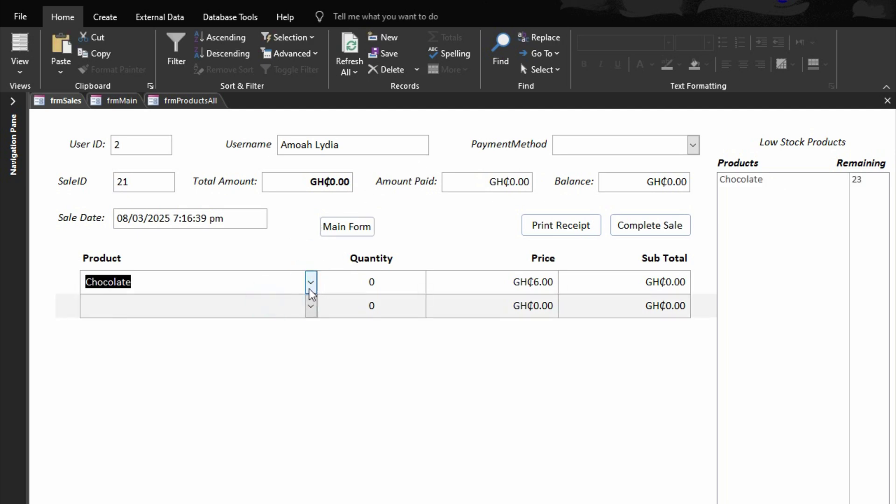
key("Tab")
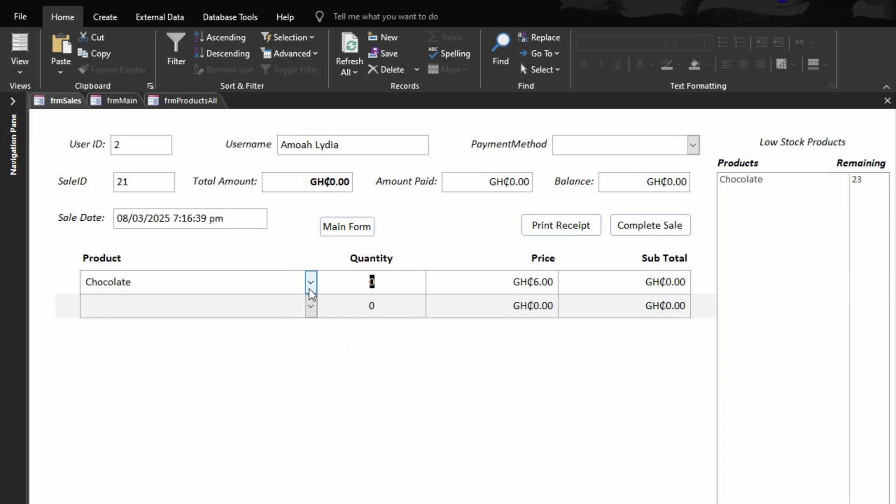
type("5")
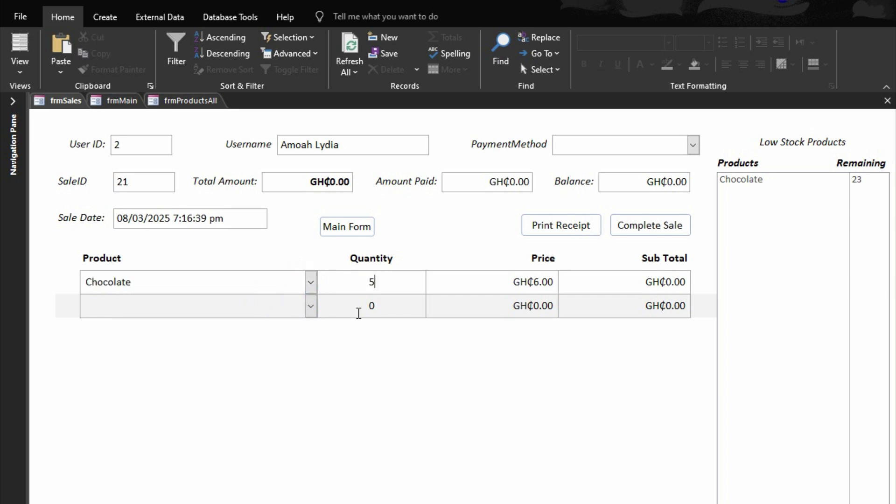
key("shift+Tab")
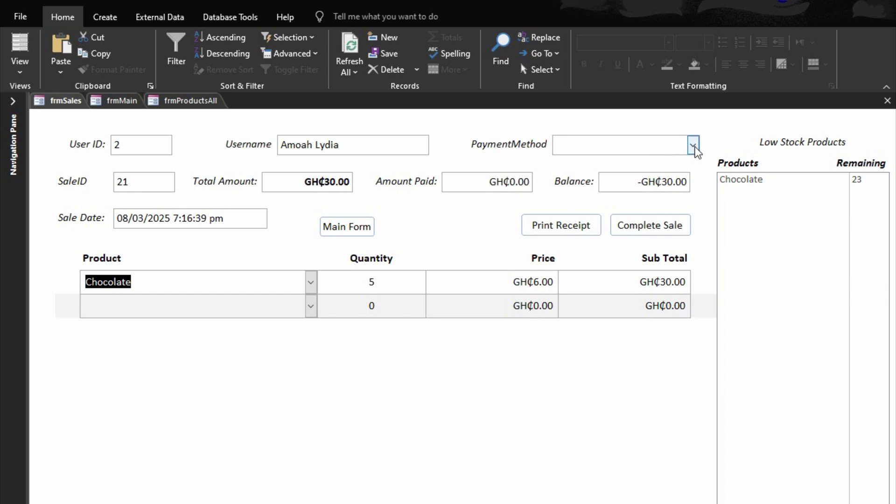
Step: Set payment method to Mobile Money and amount paid to GH₵30.00
left_click(694, 146)
left_click(622, 178)
left_click_drag(481, 178, 567, 180)
type("30")
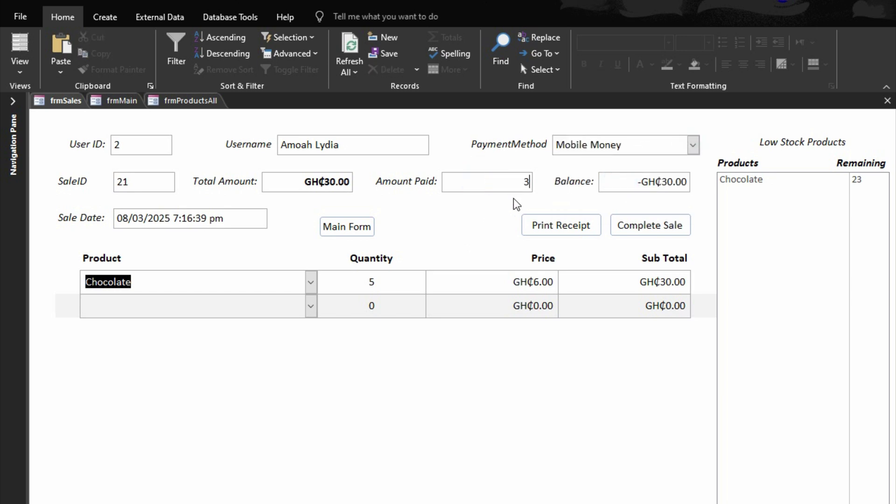
left_click(630, 185)
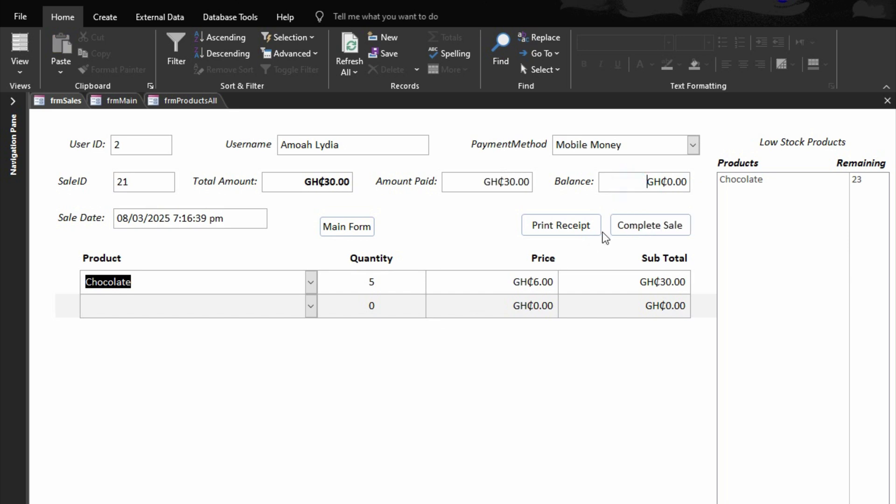
Step: Preview the receipt, then complete the sale and dismiss the confirmation
left_click(409, 304)
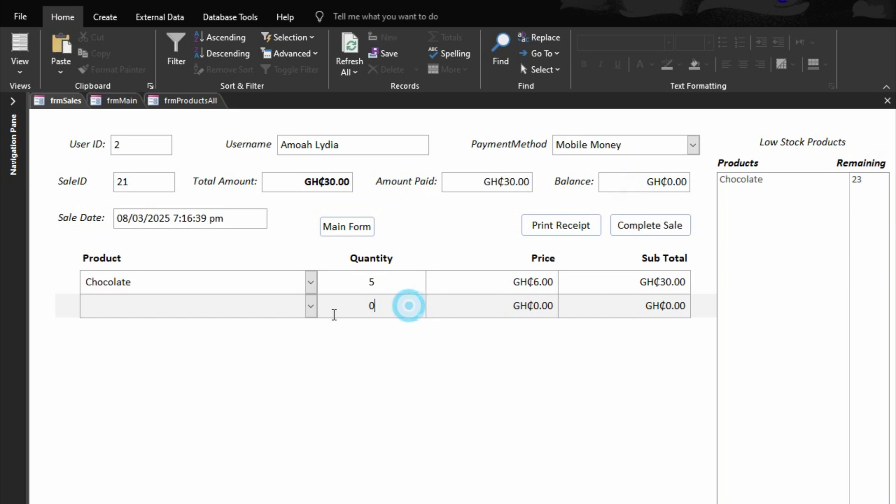
left_click(276, 304)
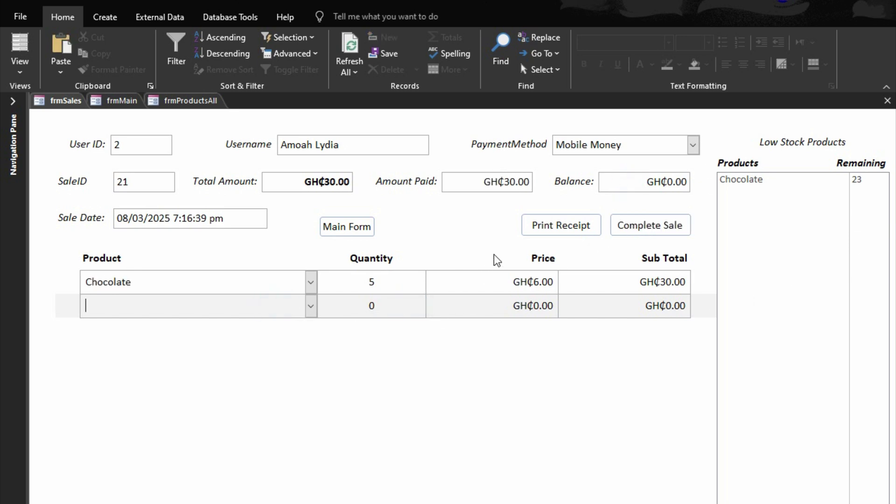
left_click(585, 228)
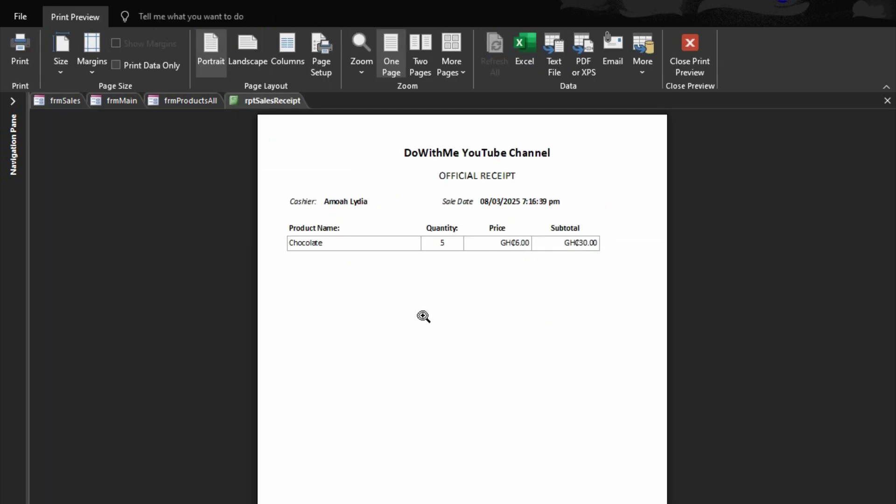
left_click(684, 44)
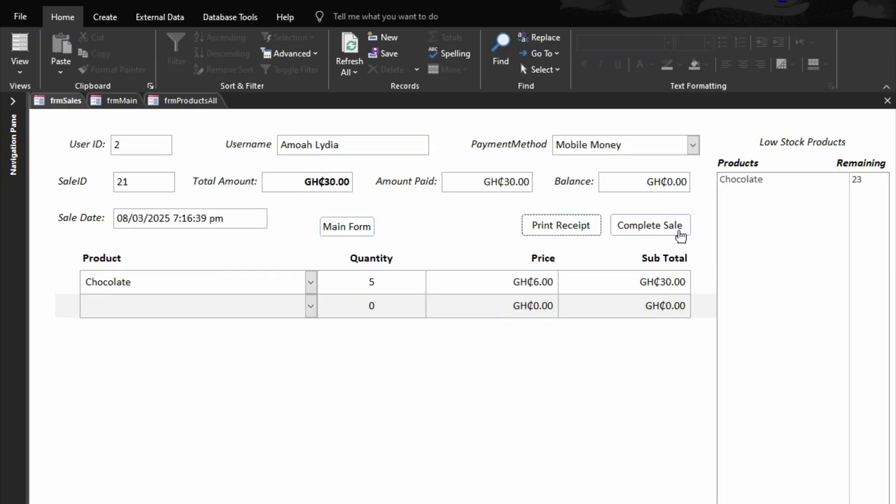
left_click(670, 227)
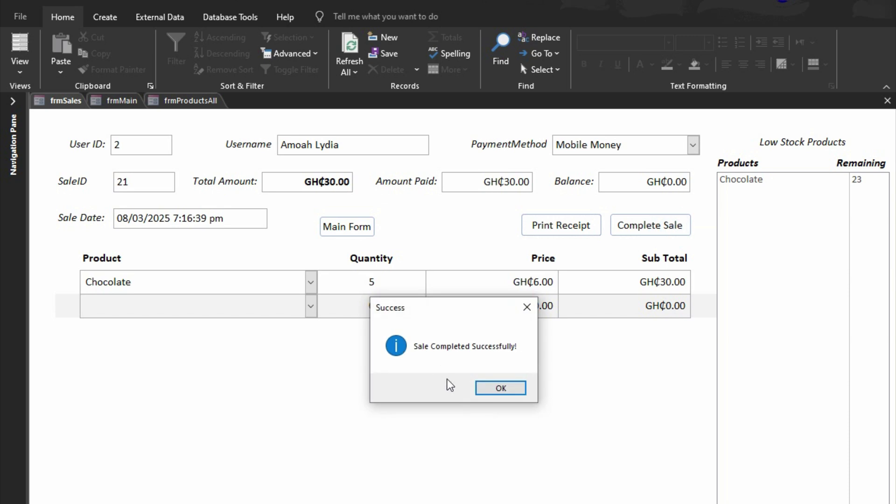
left_click(495, 387)
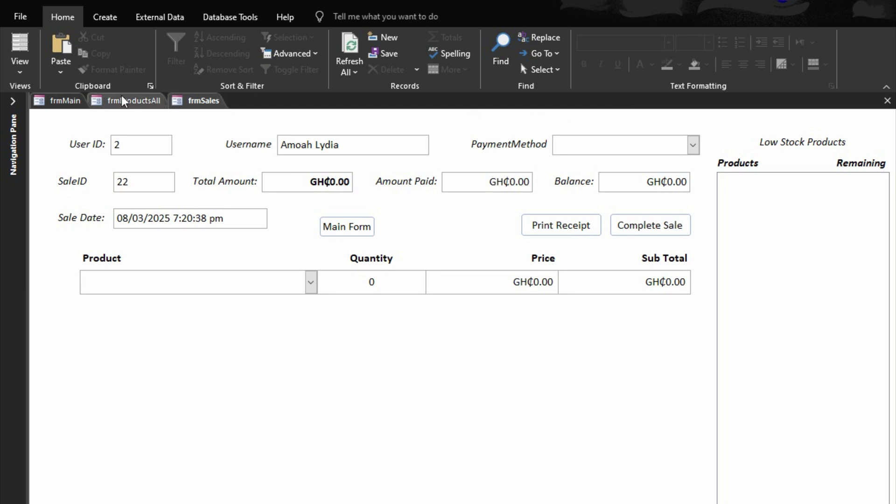
Step: Check Chocolate's stock dropped to 18, close the product list, and open Reports from frmMain
left_click(136, 101)
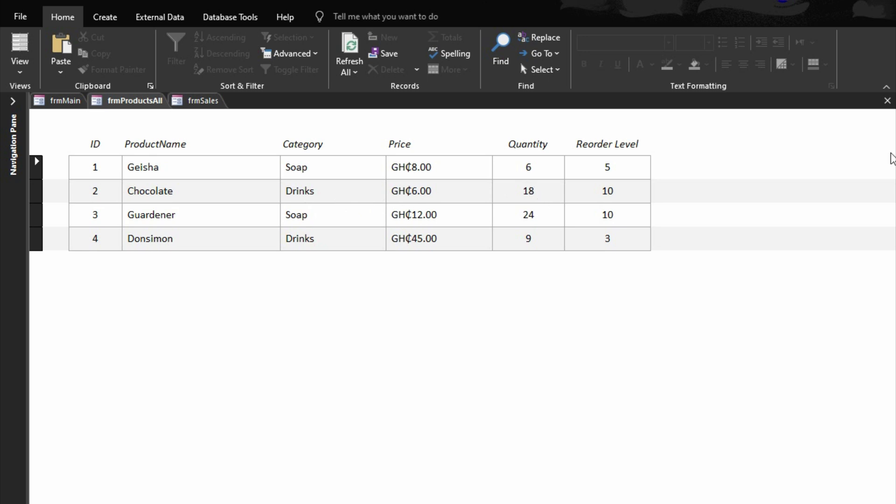
left_click(888, 100)
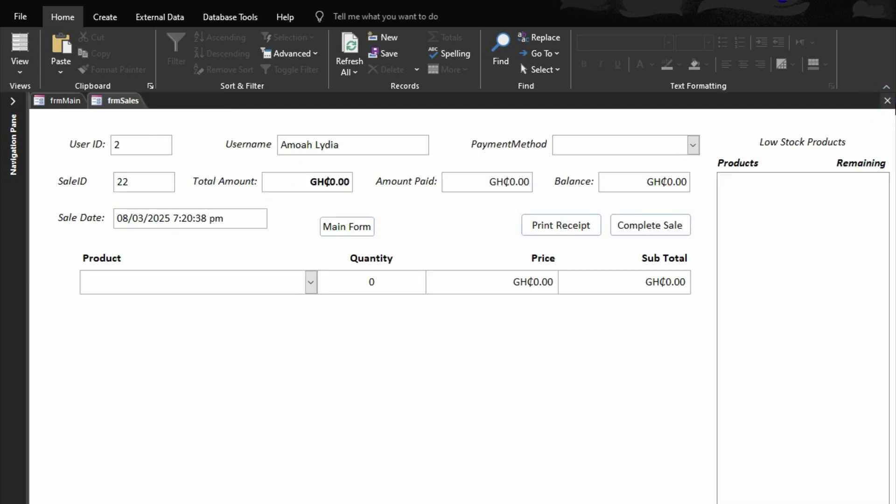
left_click(69, 98)
left_click(341, 182)
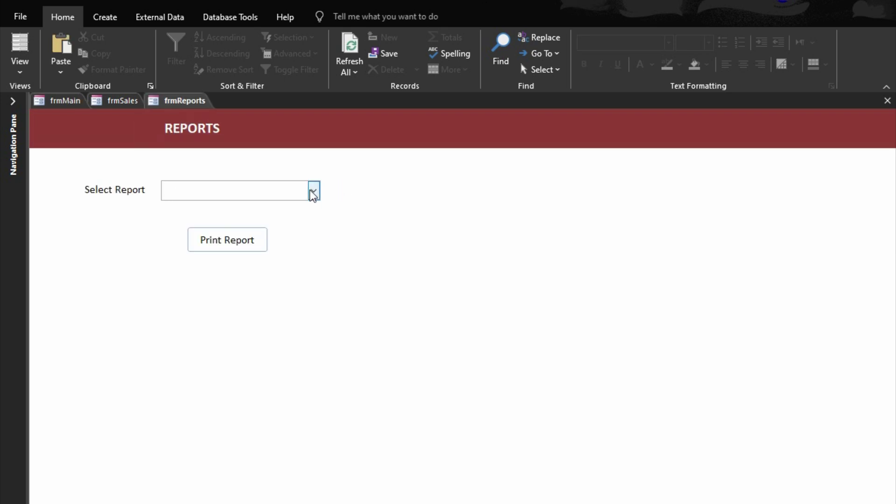
Step: Preview the Sales History report, paging through to page 3 and back
left_click(313, 192)
left_click(252, 209)
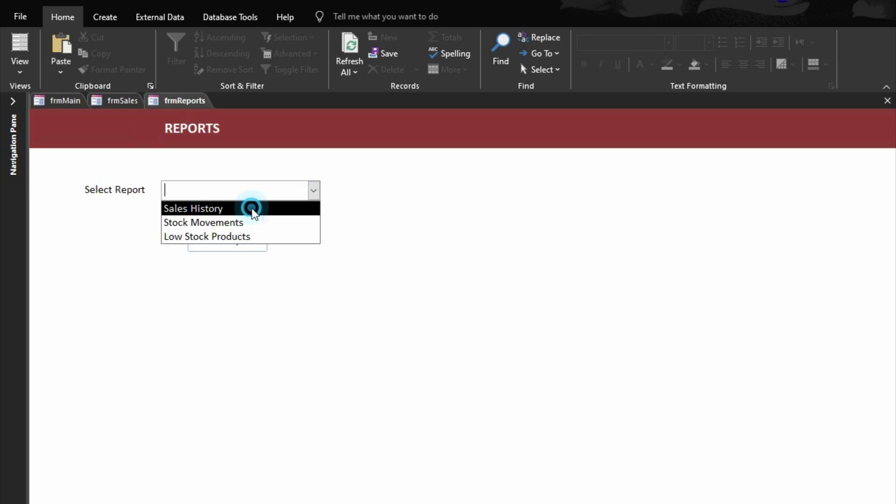
left_click(244, 238)
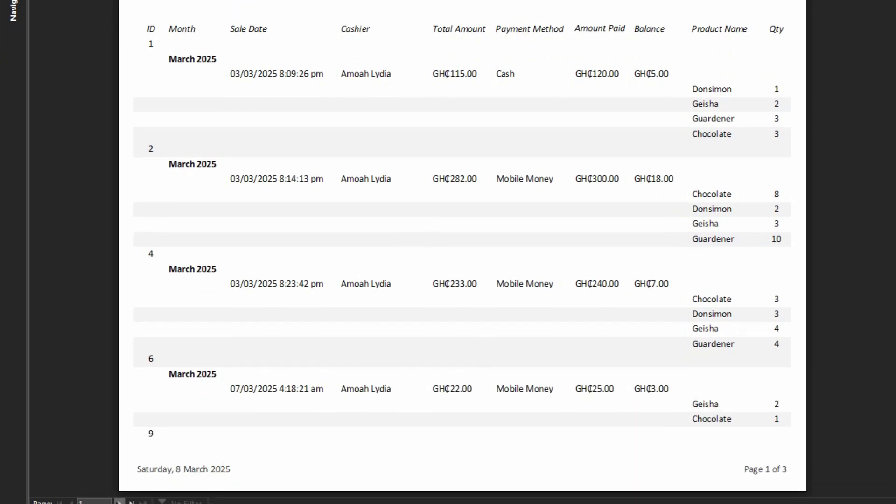
left_click(117, 502)
left_click(117, 502)
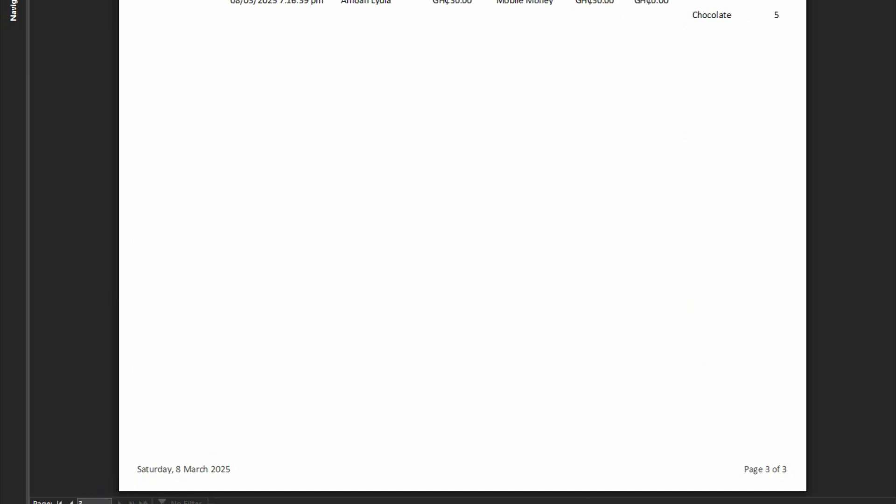
left_click(71, 502)
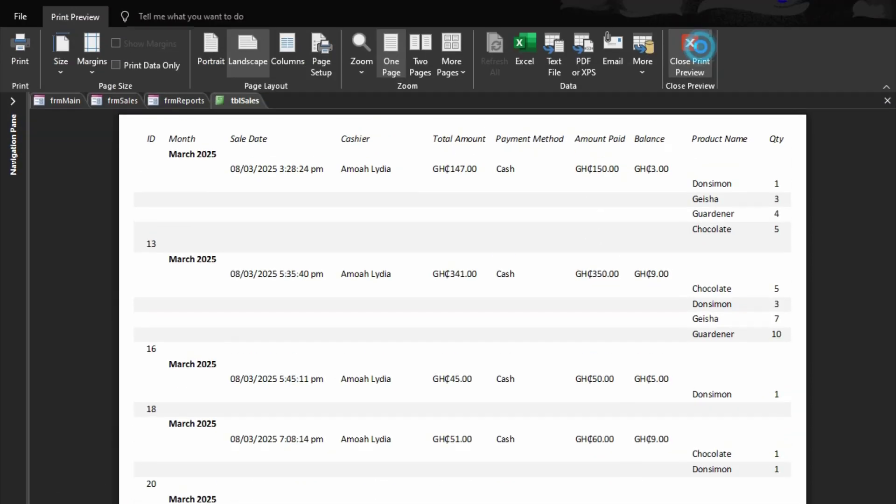
left_click(698, 45)
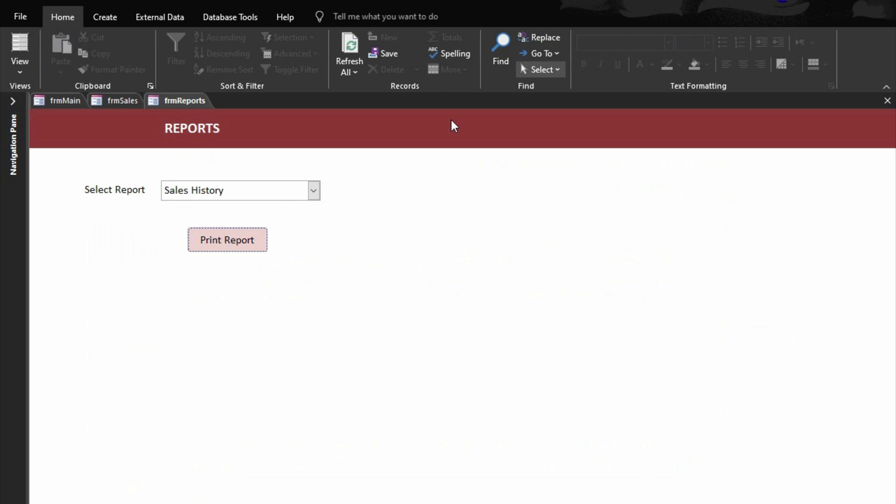
Step: Preview the Stock Movements report
left_click(310, 192)
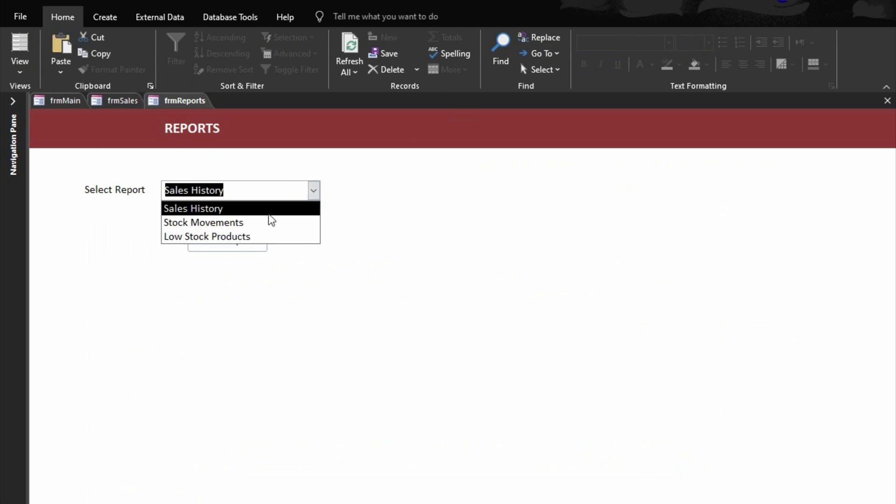
left_click(252, 223)
left_click(236, 233)
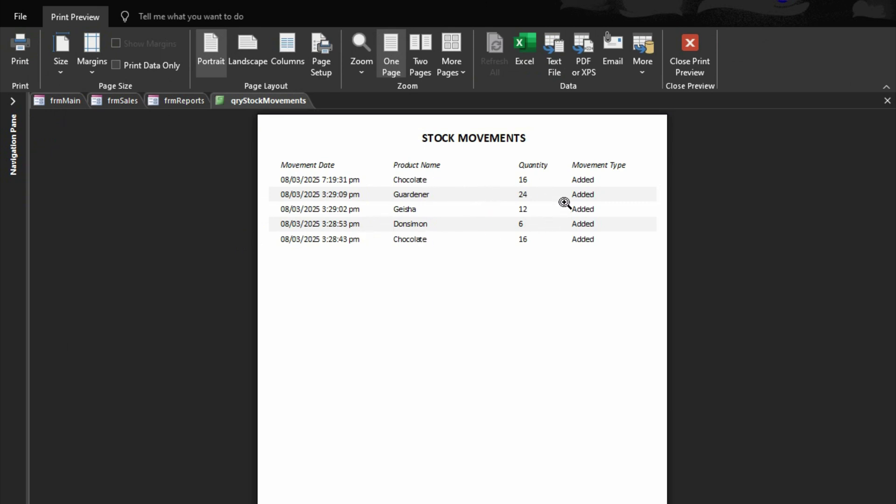
left_click(690, 46)
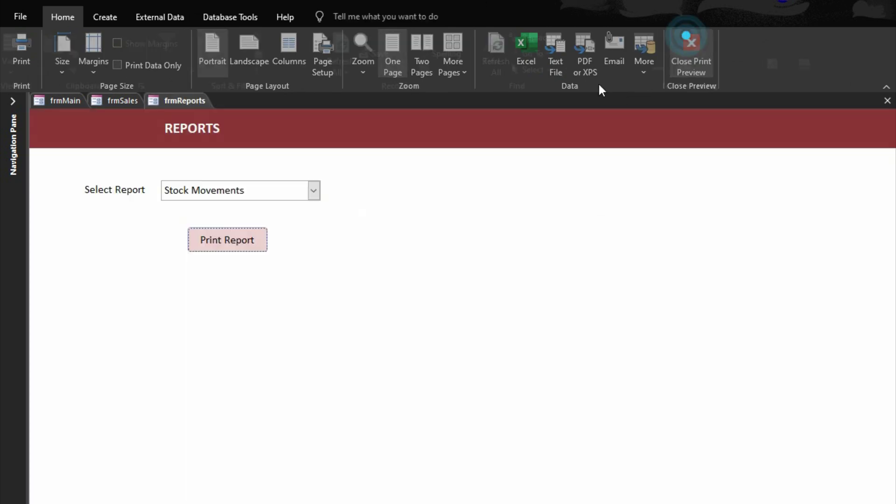
Step: Preview the Low Stock Products report
left_click(315, 191)
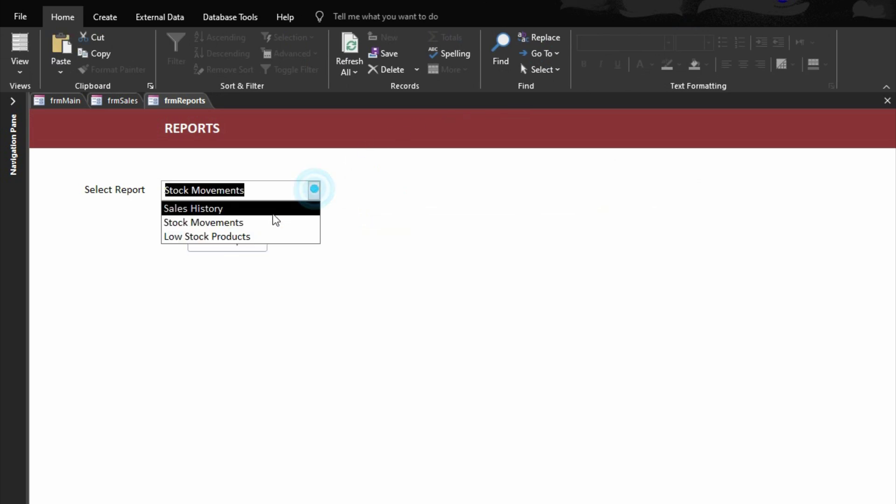
left_click(254, 239)
left_click(252, 241)
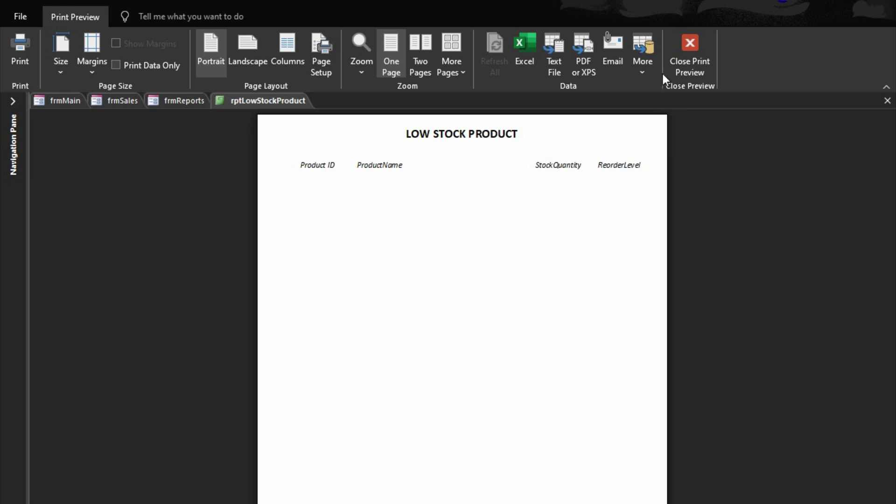
left_click(690, 47)
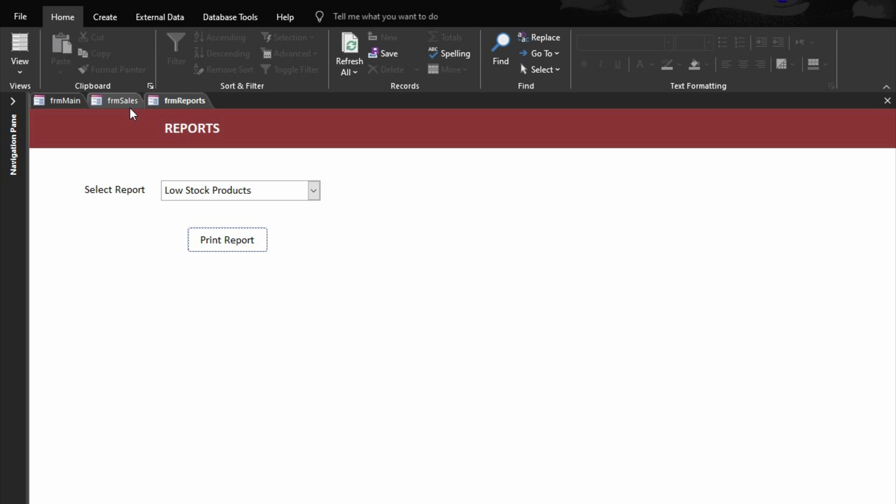
Step: Close the Reports, main and sales forms, then close the POS database
left_click(888, 101)
left_click(887, 101)
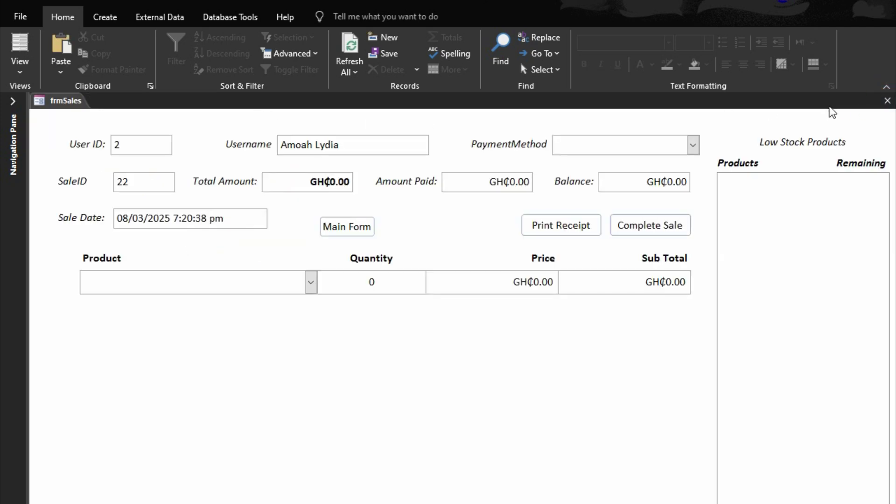
left_click(888, 101)
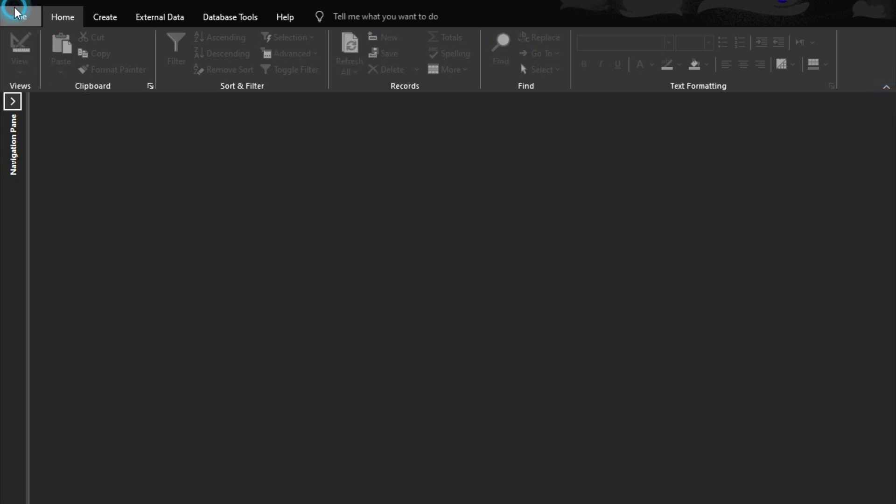
left_click(20, 17)
left_click(36, 258)
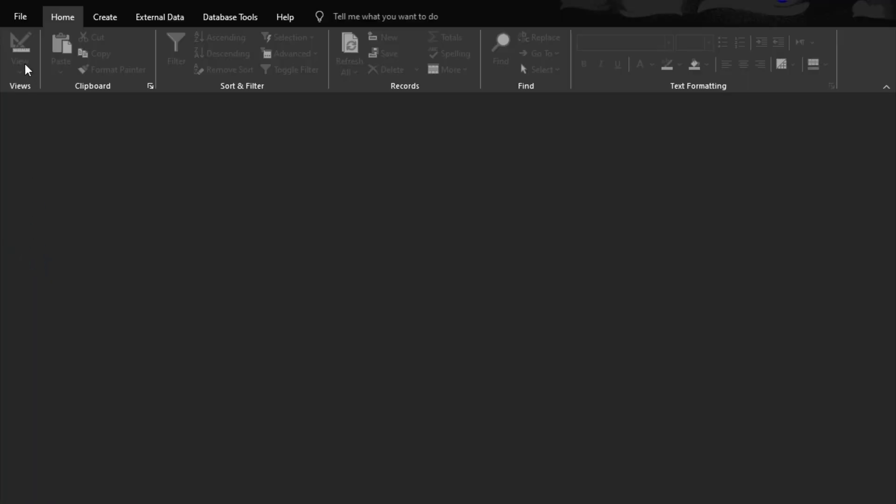
Step: Create a new blank database named 'Point Of Sale'
left_click(19, 16)
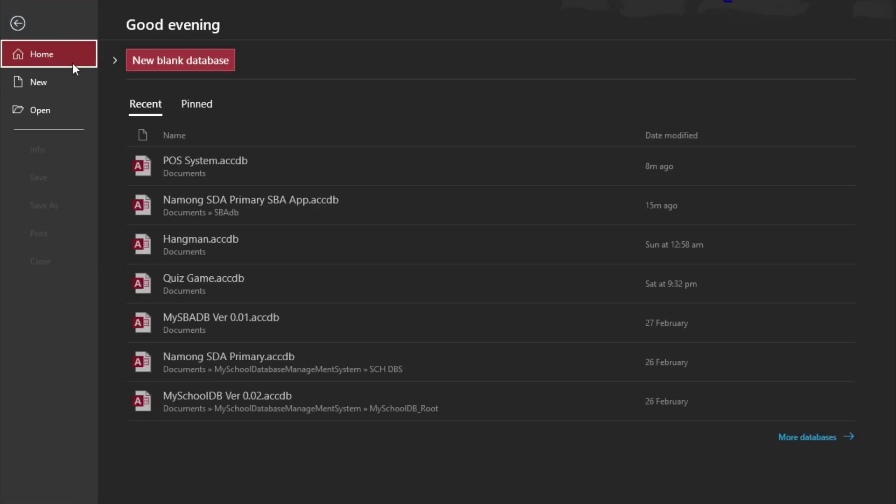
left_click(150, 64)
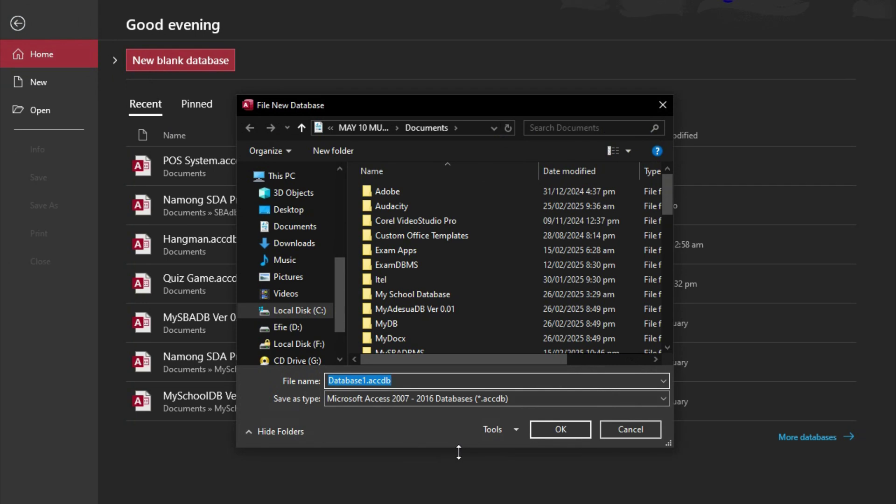
type("My")
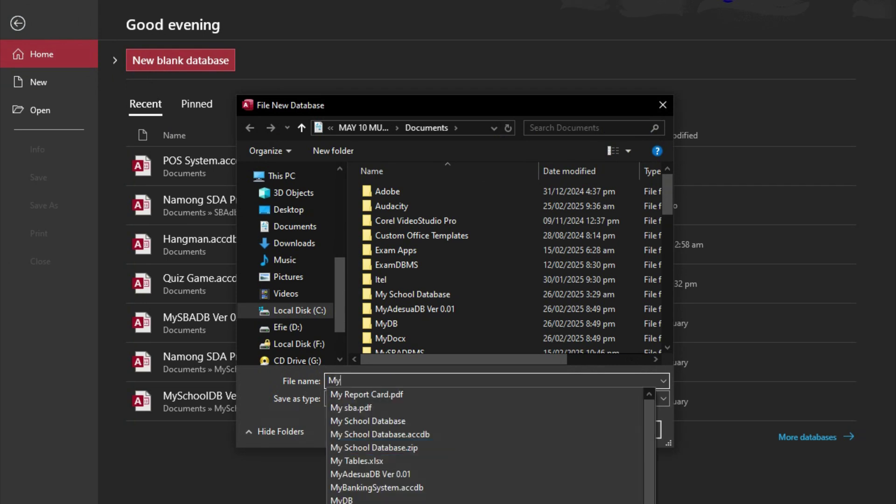
type("Pon")
key("BackSpace")
key("BackSpace")
key("BackSpace")
key("BackSpace")
key("BackSpace")
type("Point")
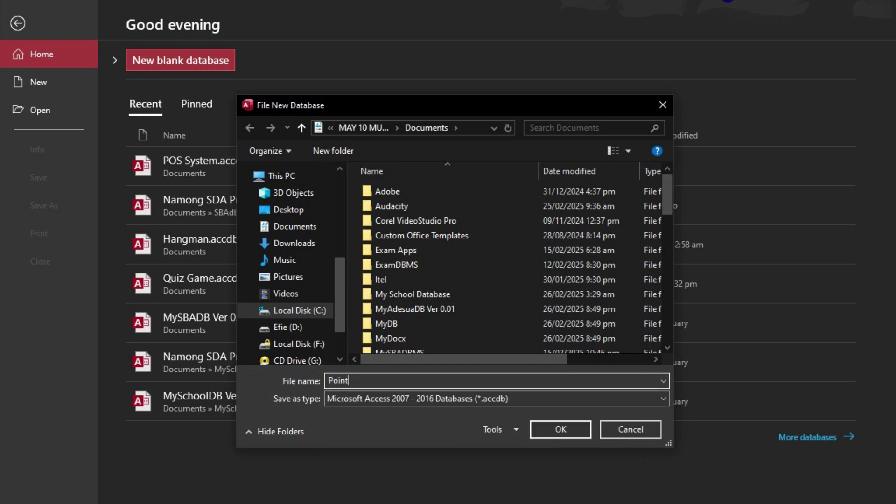
type(" Of Sale")
left_click(558, 430)
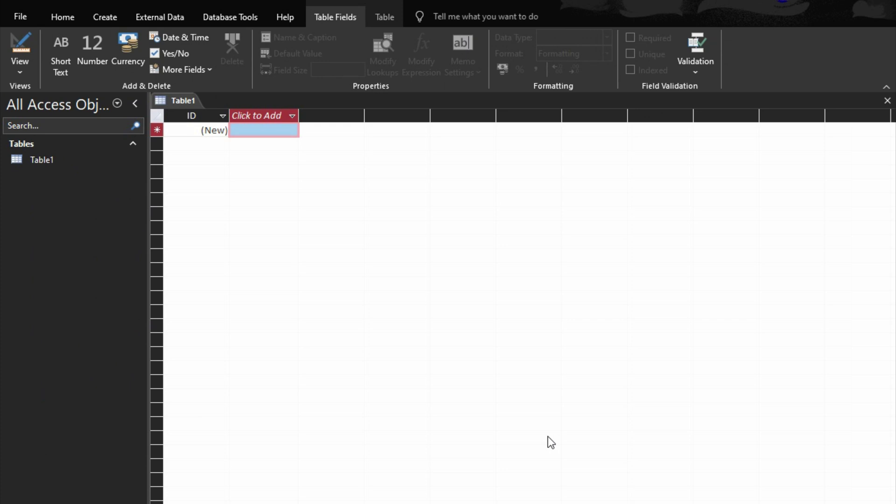
Step: Switch the new table to Design View, save it as Products, and add ProductID
left_click(21, 50)
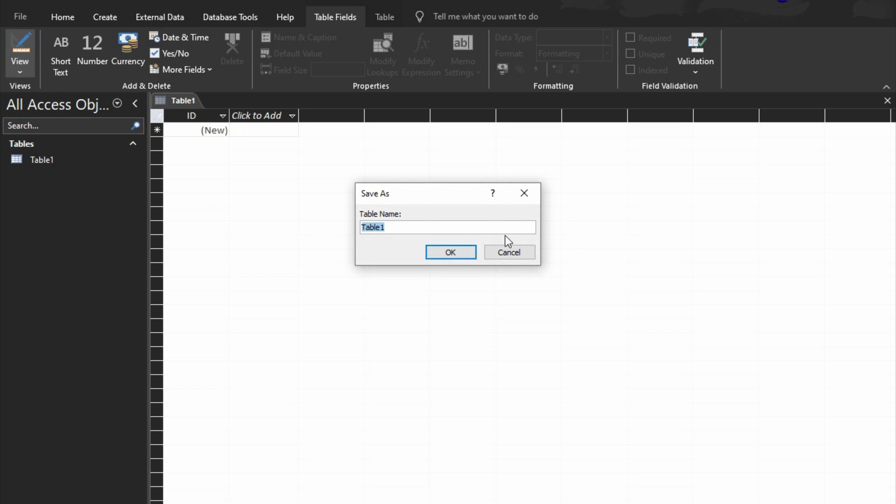
type("Po")
type("oducts")
key("Return")
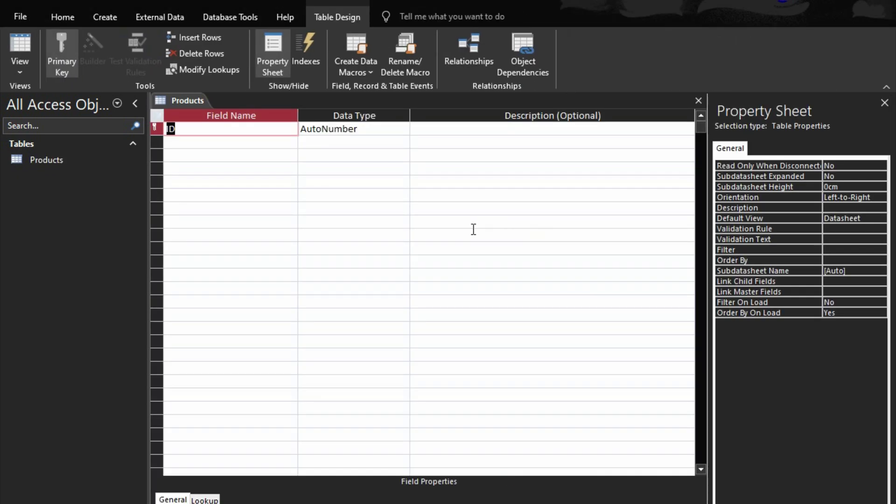
type("Preoduct")
key("BackSpace")
key("BackSpace")
key("BackSpace")
key("BackSpace")
key("BackSpace")
key("BackSpace")
type("oductID")
key("Down")
Step: Add ProductName and Category as Short Text and Price as Currency
type("ProductName")
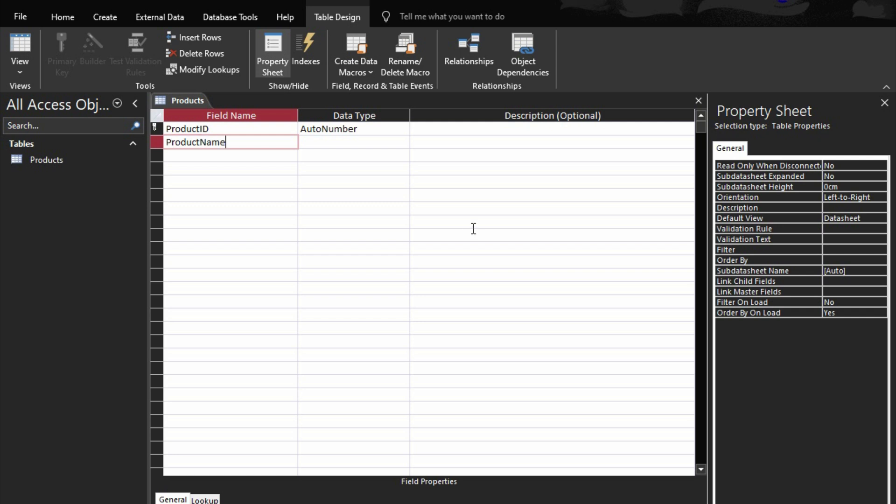
key("Down")
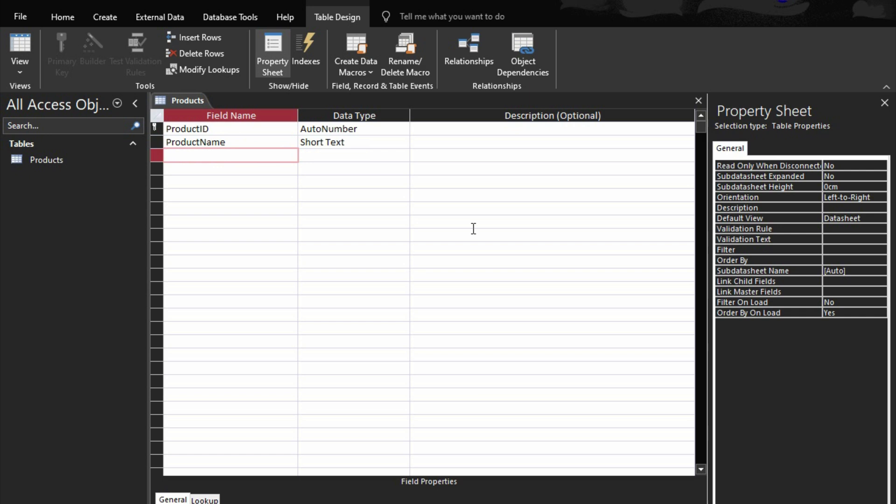
type("Category")
key("Down")
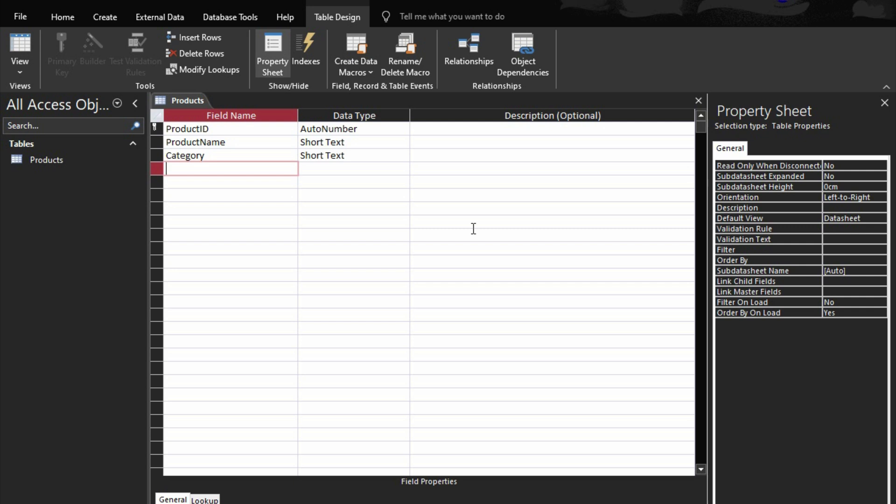
type("Price")
key("Tab")
type("c")
key("Tab")
key("Tab")
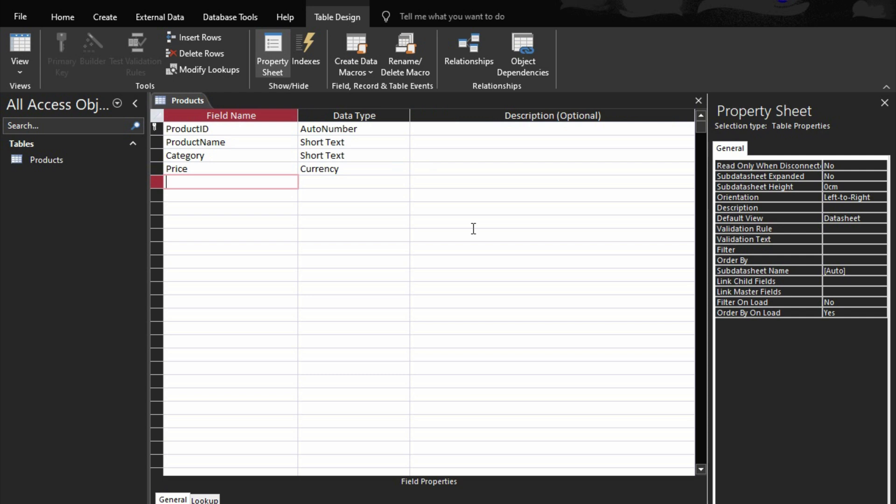
Step: Add Quantity and ReorderLevel as Number fields and close the Products design
type("Quantity")
key("Tab")
type("n")
key("Tab")
key("Tab")
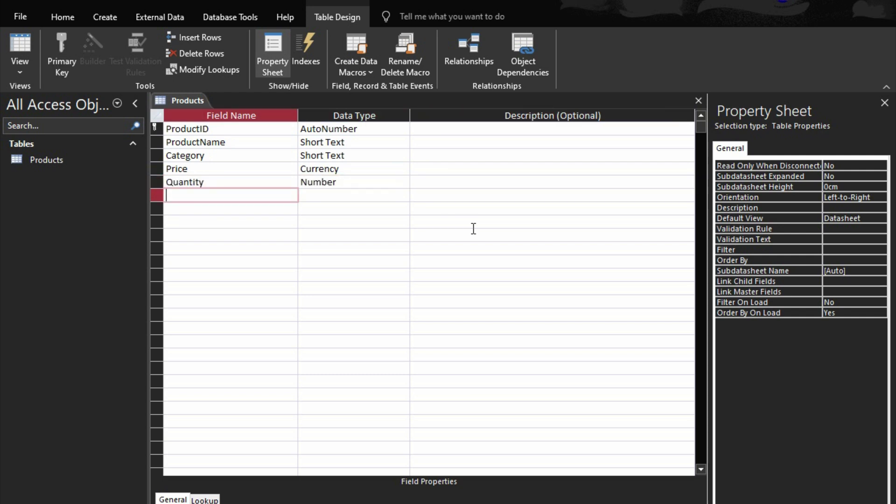
type("Re")
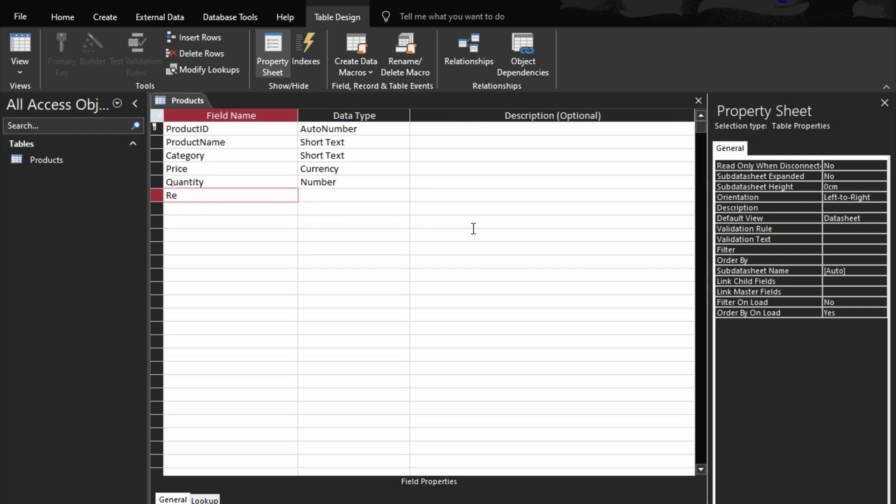
type("orderLevel")
key("Tab")
type("n")
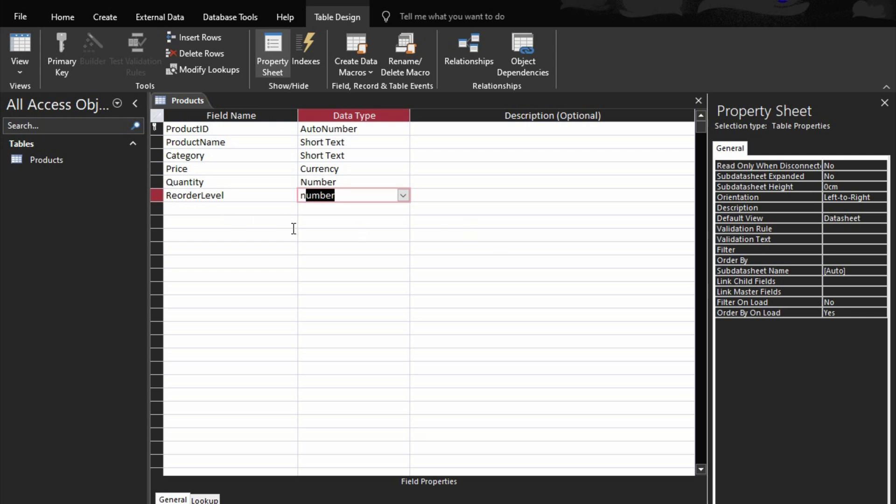
left_click(298, 235)
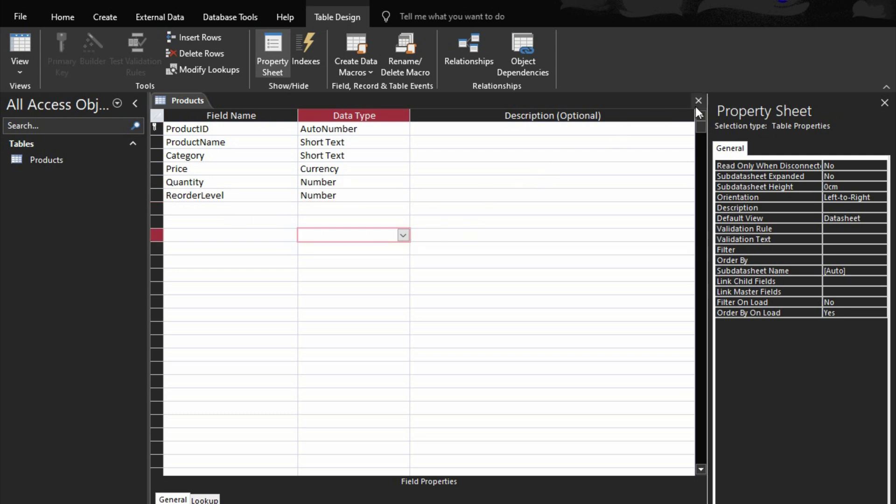
left_click(698, 100)
Step: Save Products, then create a new table in Design View named Sales
left_click(387, 376)
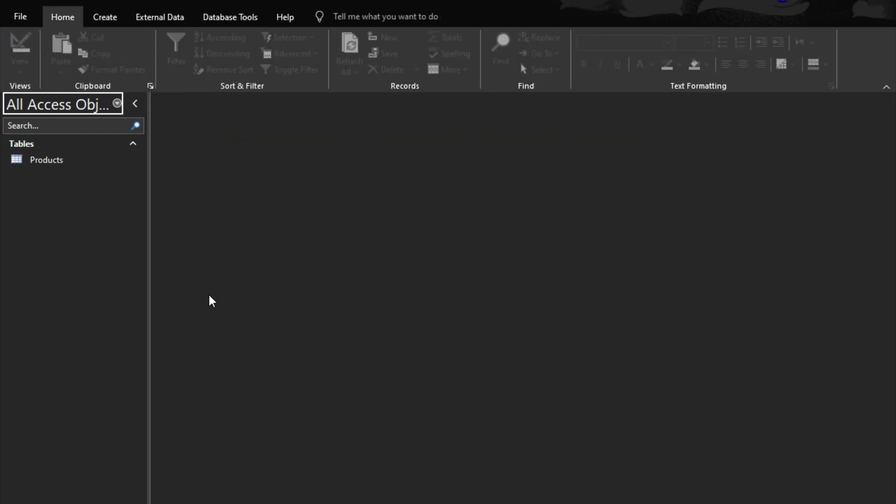
left_click(111, 17)
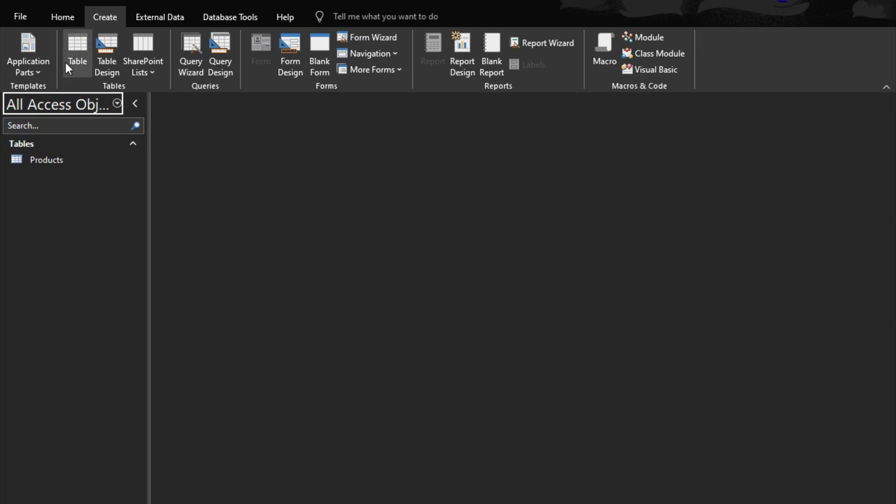
left_click(78, 46)
left_click(49, 17)
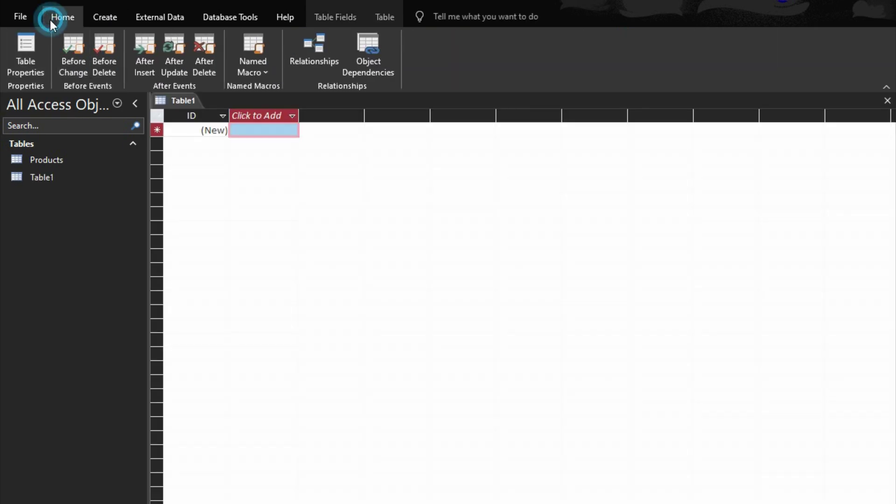
left_click(22, 55)
type("Sals")
key("BackSpace")
type("es")
key("Return")
Step: Add SaleID and a SaleDate Date/Time field with default value Now()
type("SaleID")
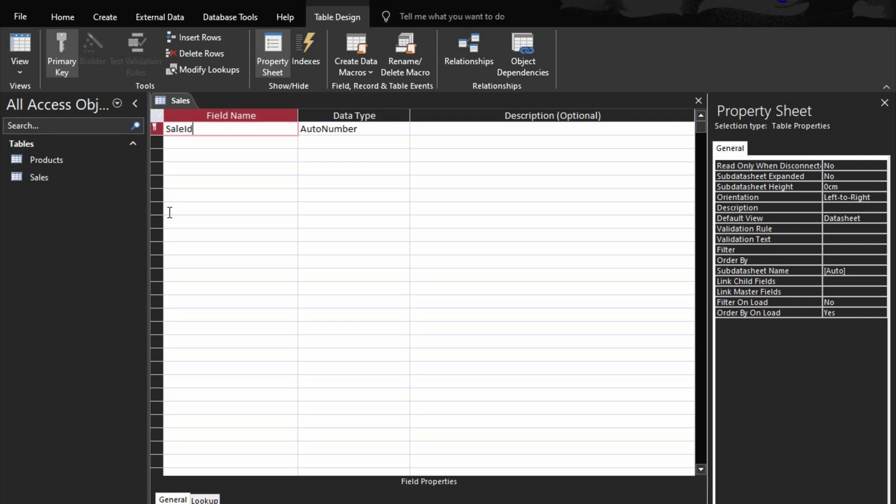
key("Return")
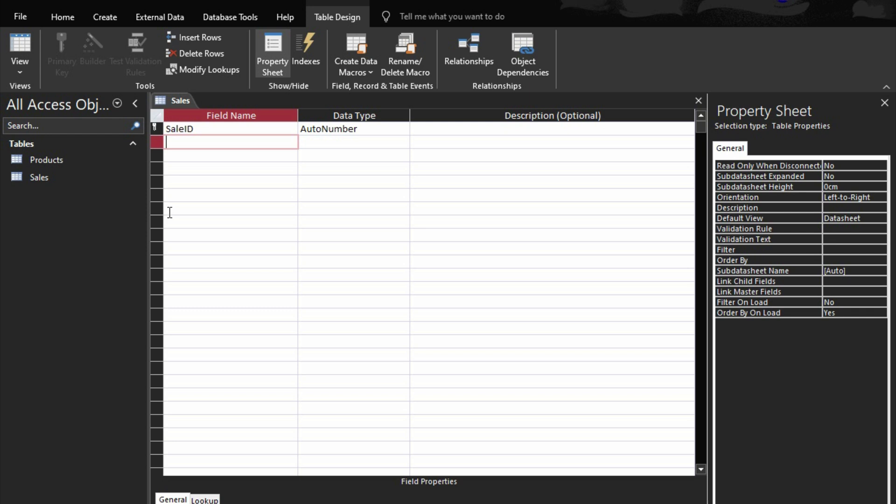
type("SaleDate")
key("Return")
type("date/Time")
key("Return")
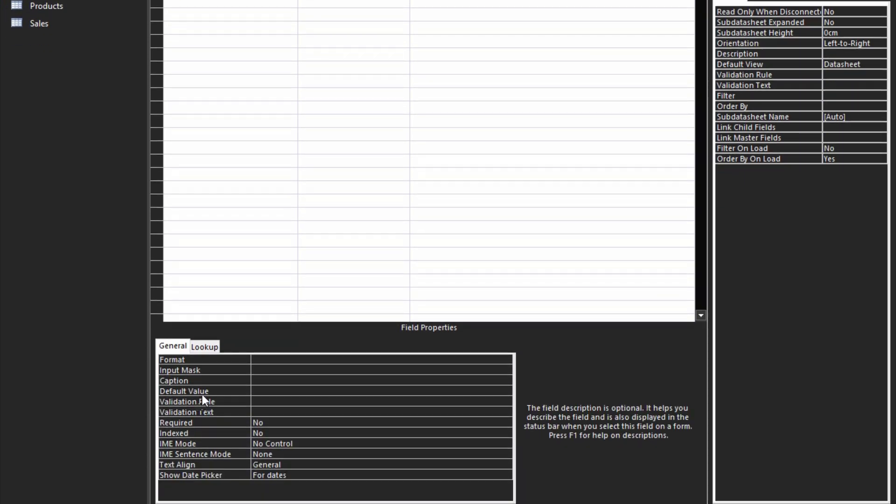
left_click(202, 394)
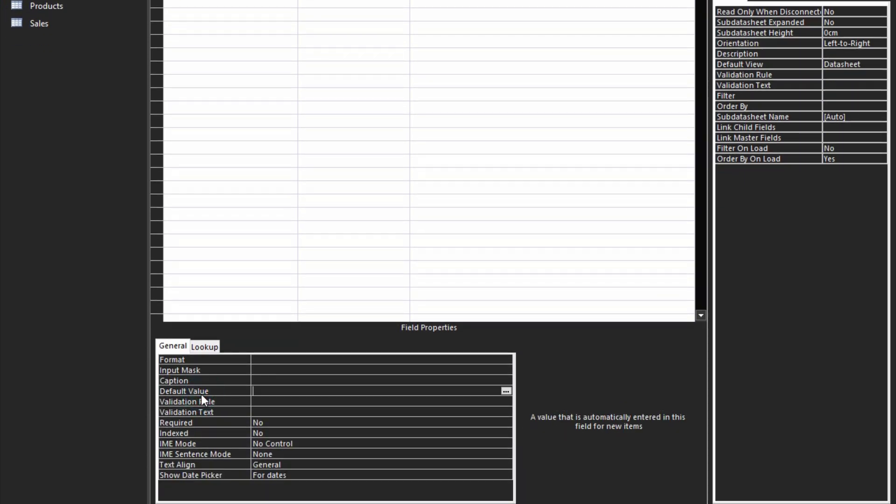
type("Now9")
key("BackSpace")
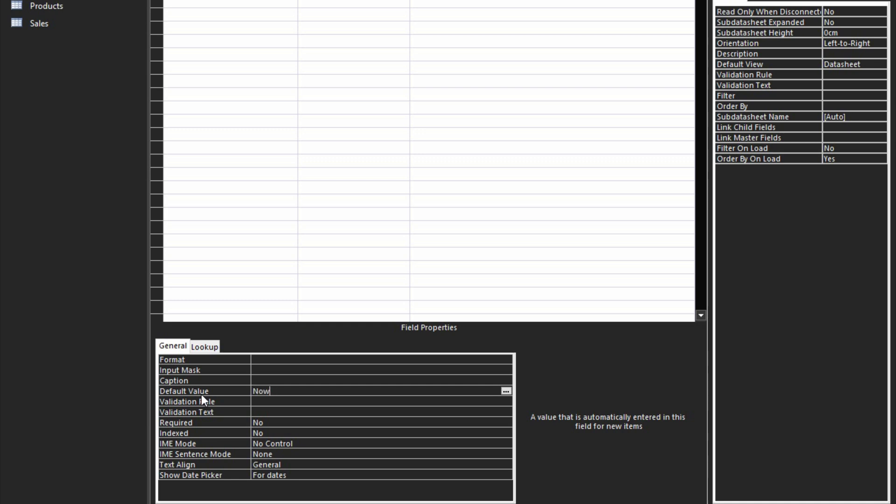
type("()")
key("Return")
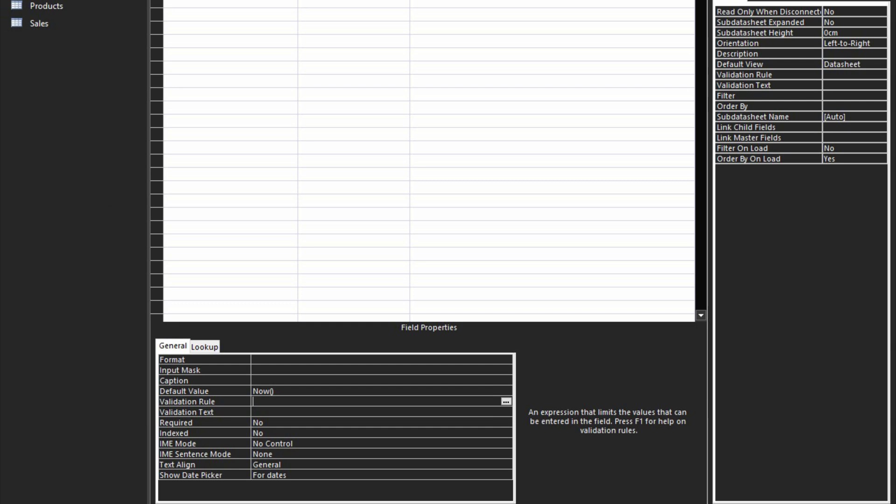
left_click(192, 3)
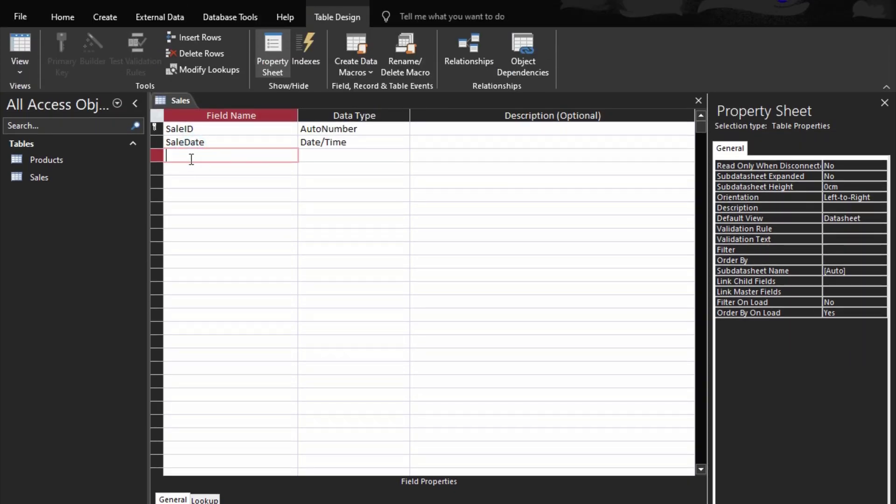
Step: Add UserID as Number and TotalAmount as Currency
type("UserID")
key("Tab")
type("Number")
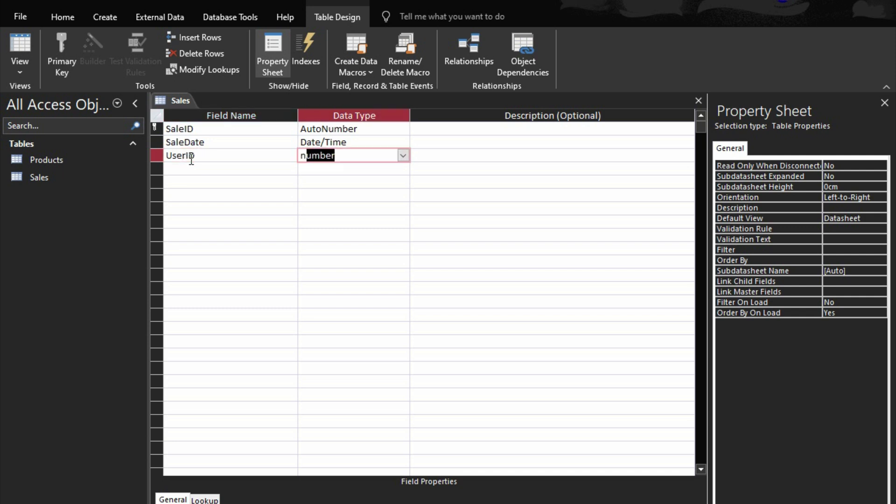
key("Tab")
key("Tab")
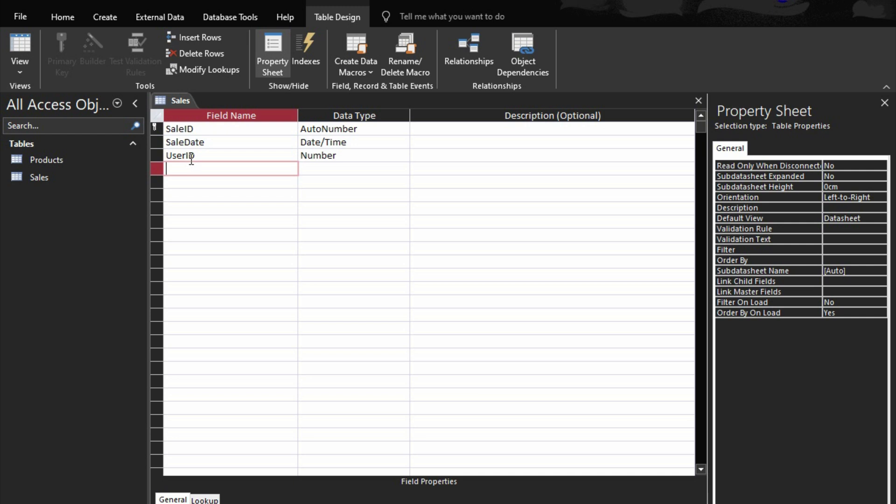
type("TotalAmount")
key("Tab")
type("c")
key("Tab")
key("Tab")
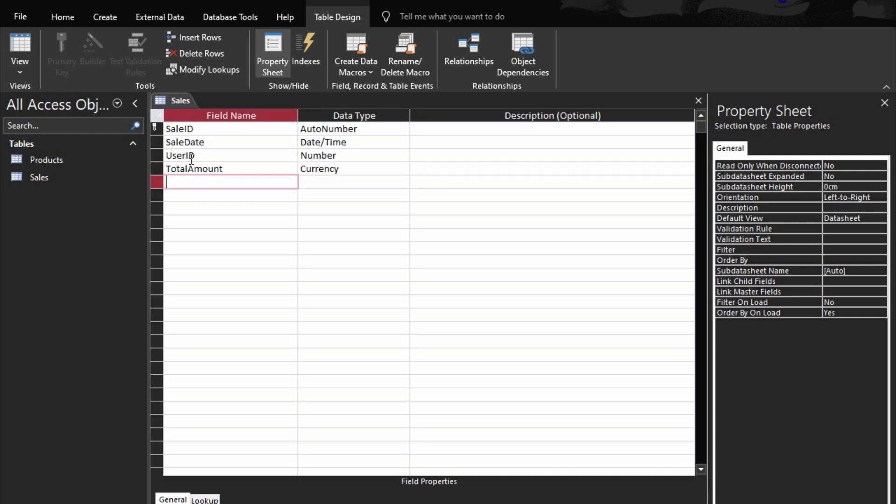
Step: Add PaymentMethod and start the Lookup Wizard for its data type
type("PaymentMethod")
key("Tab")
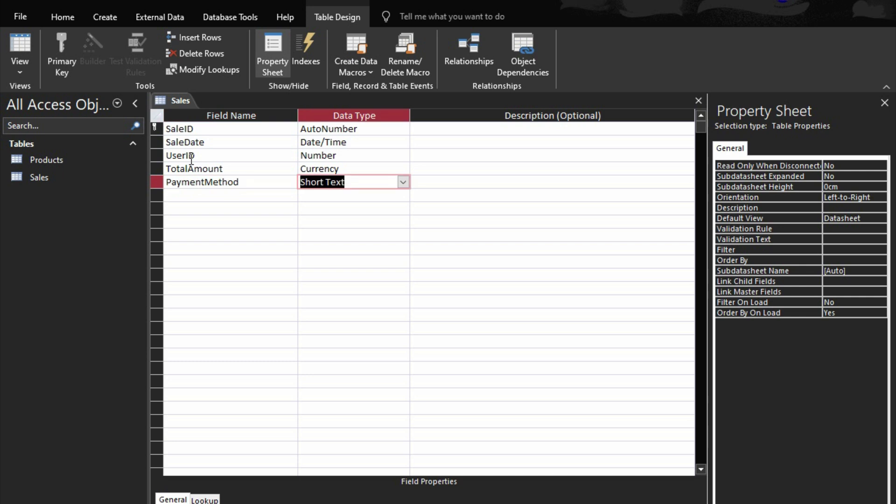
type("lo")
key("BackSpace")
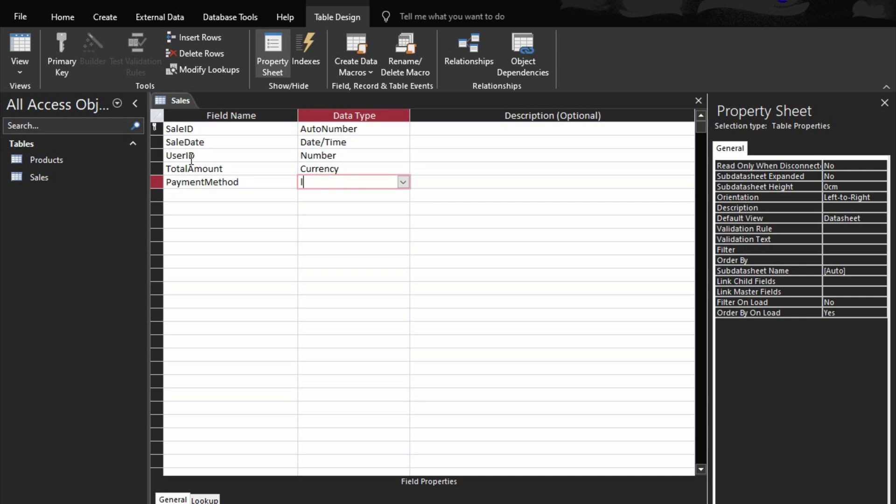
type("ookup Wizard...")
key("Return")
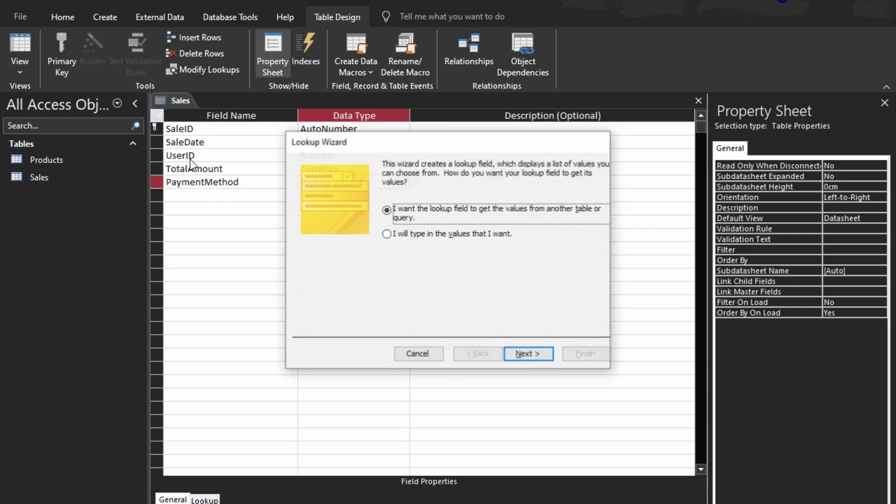
Step: Type Cash, Mobile Money and Check as PaymentMethod's lookup list values and finish the wizard
key("Down")
key("Return")
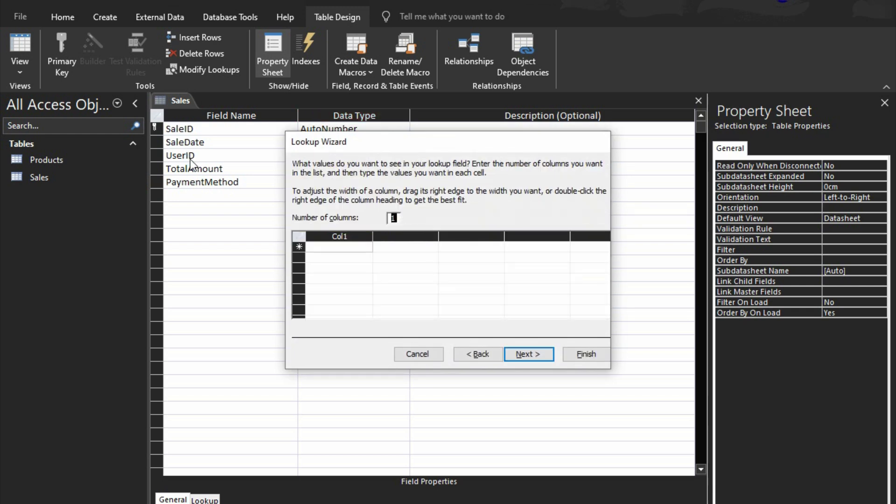
type("Cash")
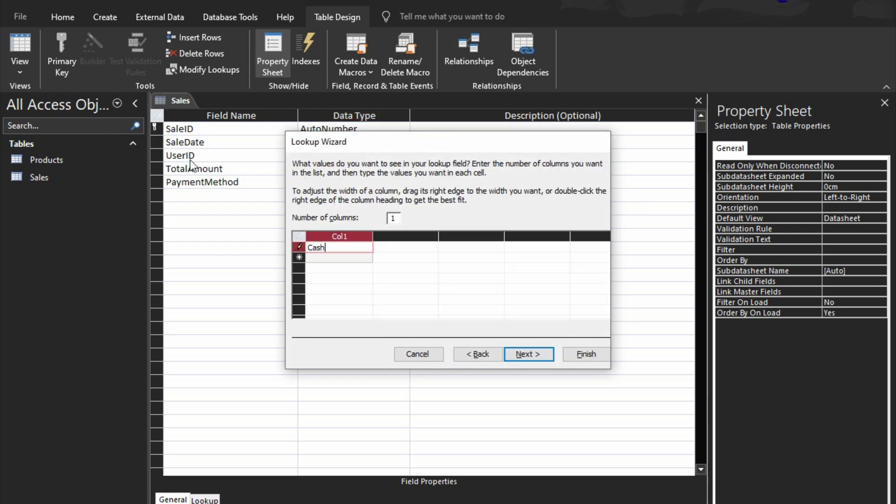
key("Return")
type("Mobile Money")
key("Return")
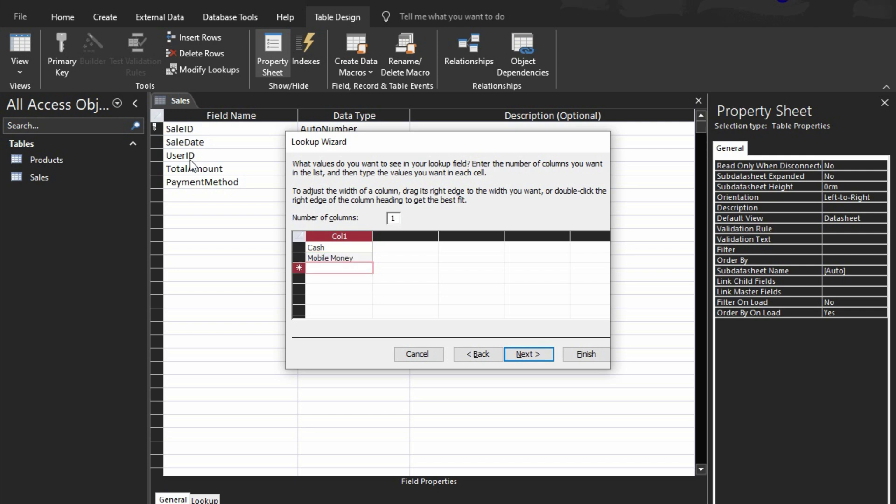
type("Check")
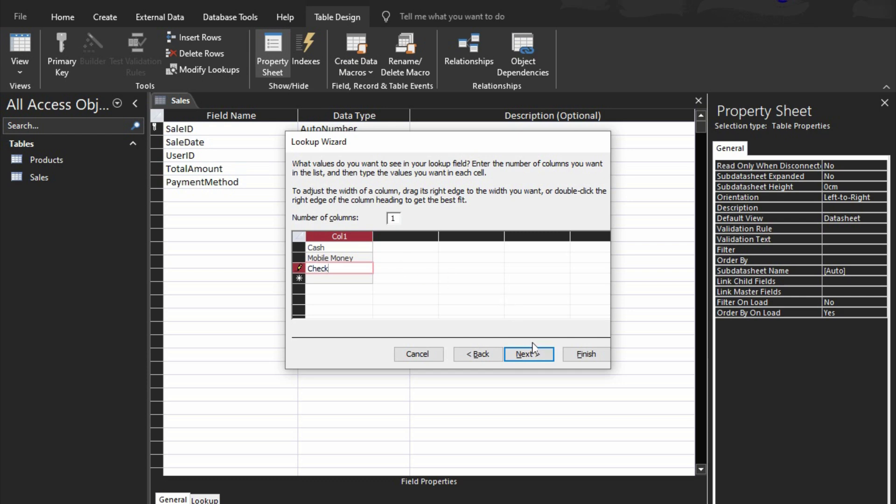
left_click(571, 354)
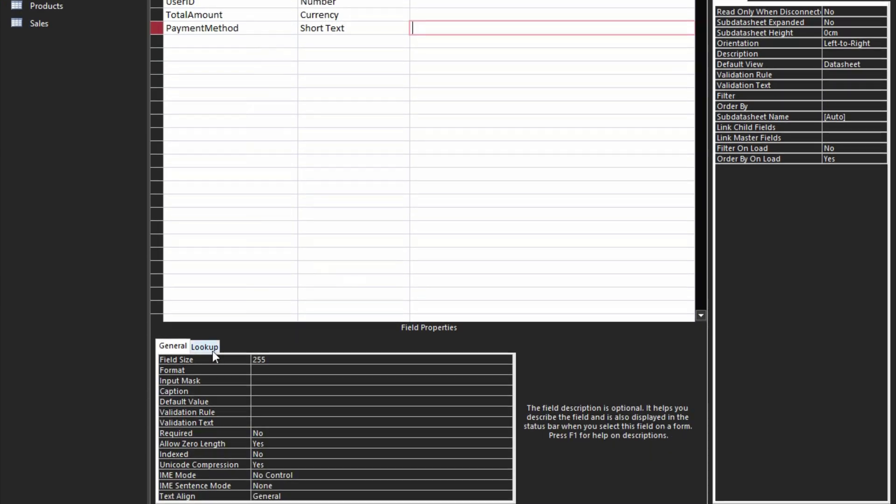
Step: Set PaymentMethod's Limit To List property to Yes
left_click(211, 500)
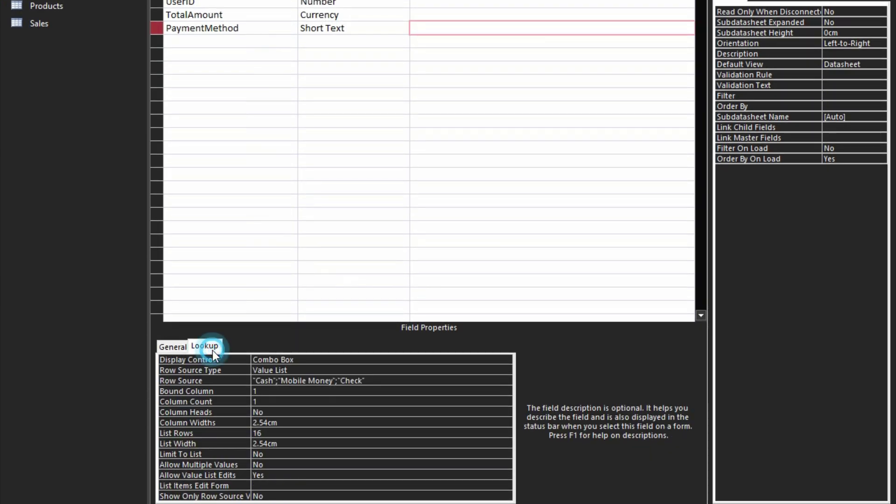
double_click(203, 457)
double_click(209, 474)
Step: Add AmountPaid and Balance as Currency fields, then save and close the Sales design
left_click(201, 40)
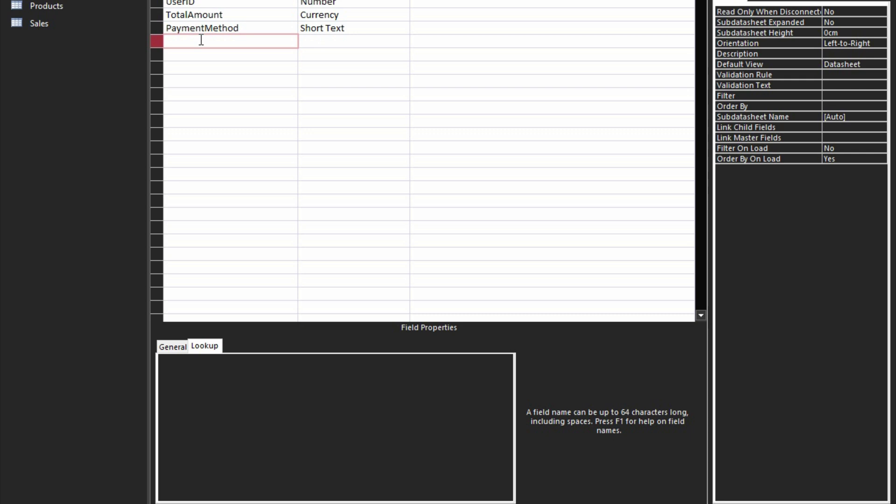
type("AmountP")
type("aid")
key("Tab")
type("c")
key("Tab")
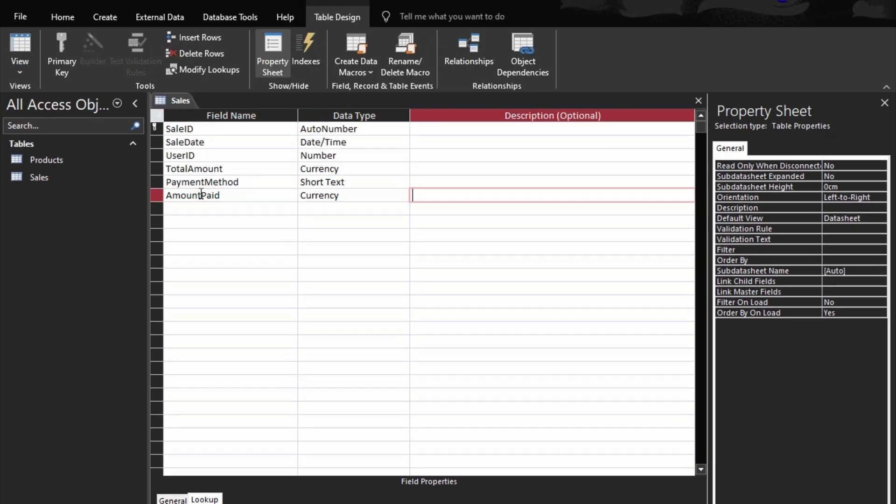
key("Tab")
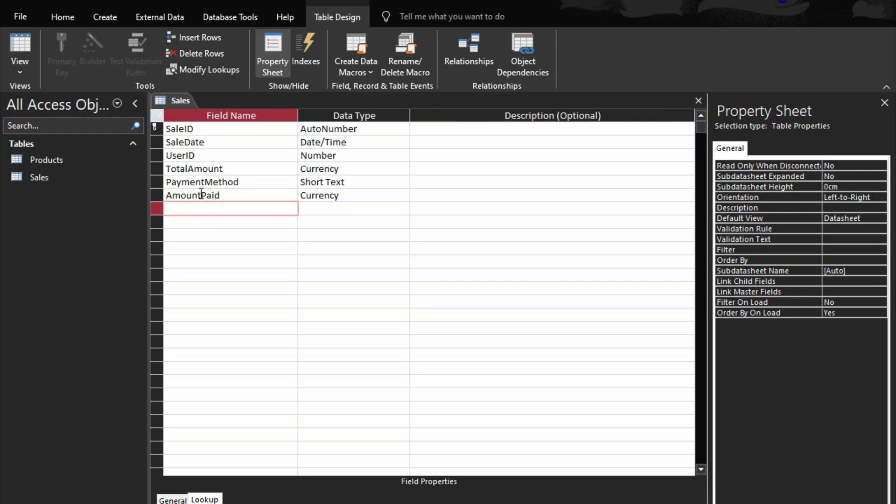
type("Balance")
key("Tab")
type("c")
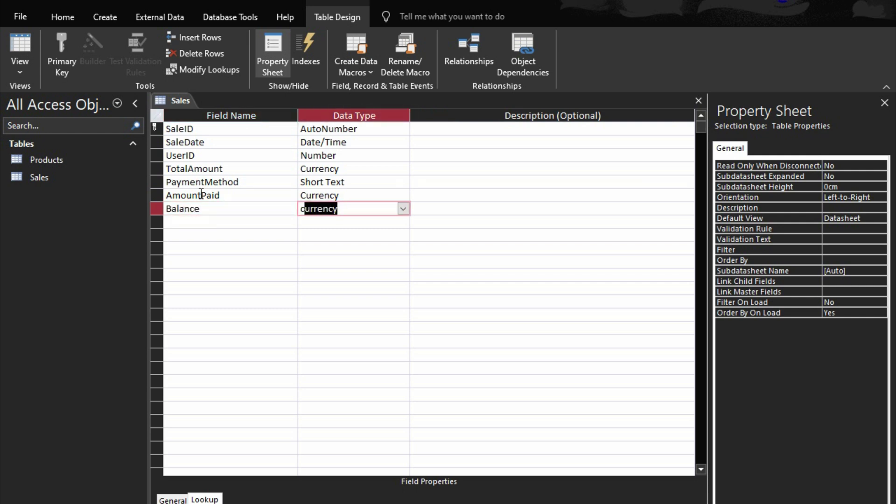
key("Tab")
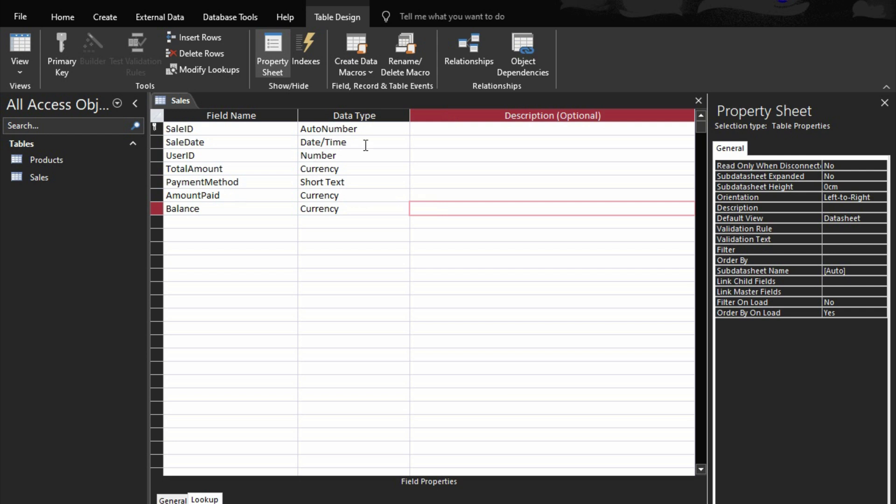
left_click(699, 99)
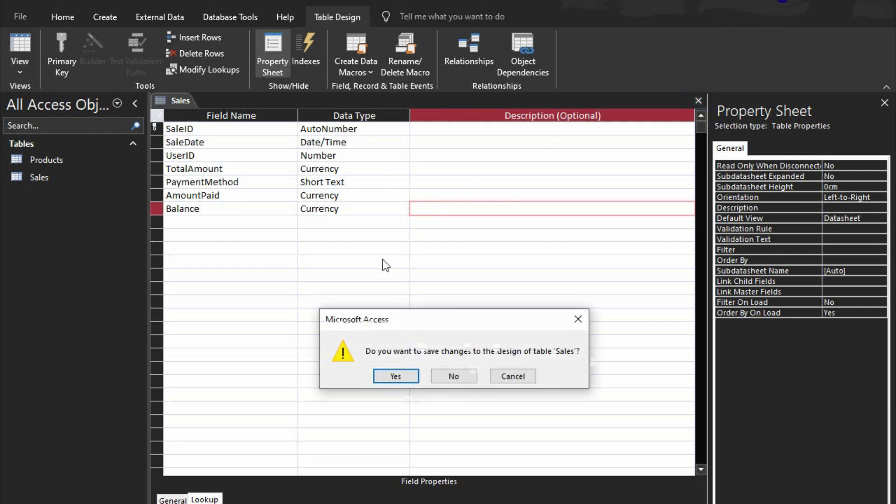
left_click(389, 381)
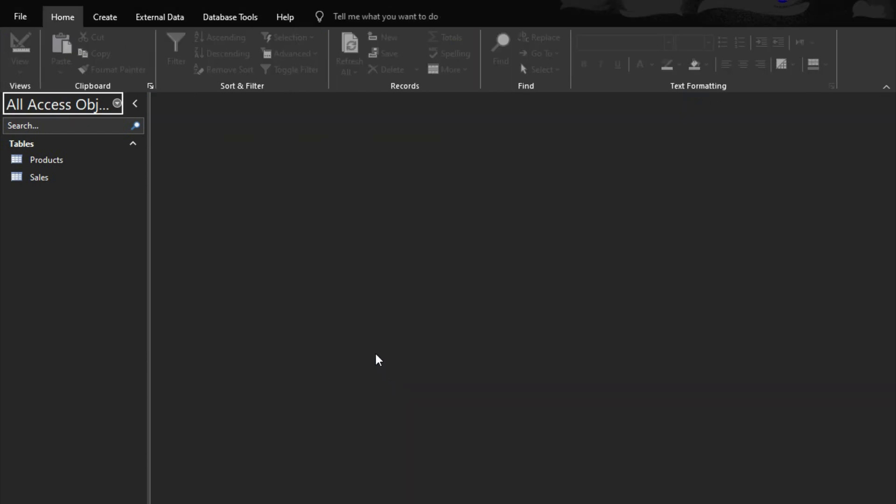
Step: Create a blank table, switch it to Design View, and save it as SaleDetails
left_click(117, 22)
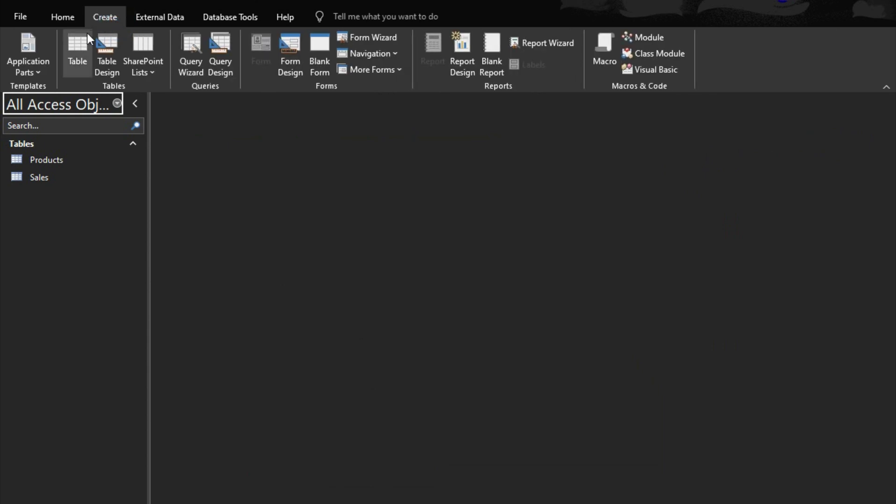
left_click(82, 41)
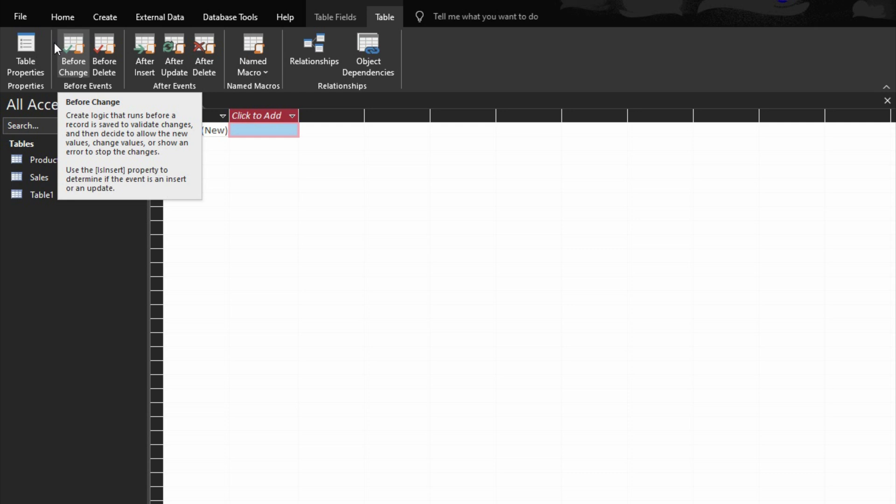
left_click(49, 14)
left_click(28, 39)
type("Sale")
key("BackSpace")
type("eDetails")
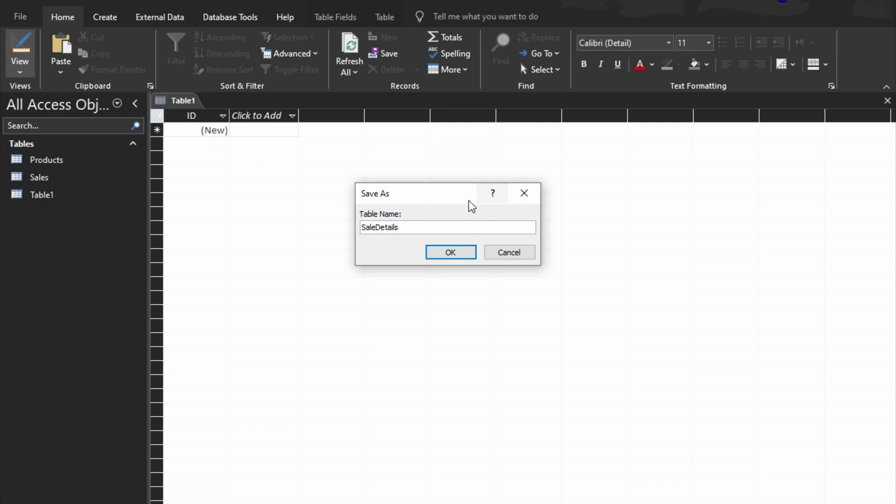
left_click(444, 254)
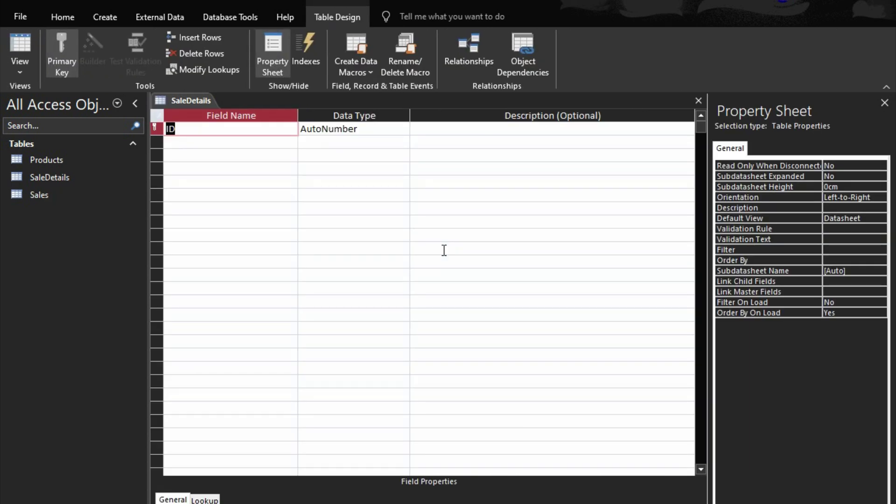
Step: Rename ID to SaleDetailID and add SaleID, ProductID and Quantity as Number fields
type("SaleDetaill")
type("D")
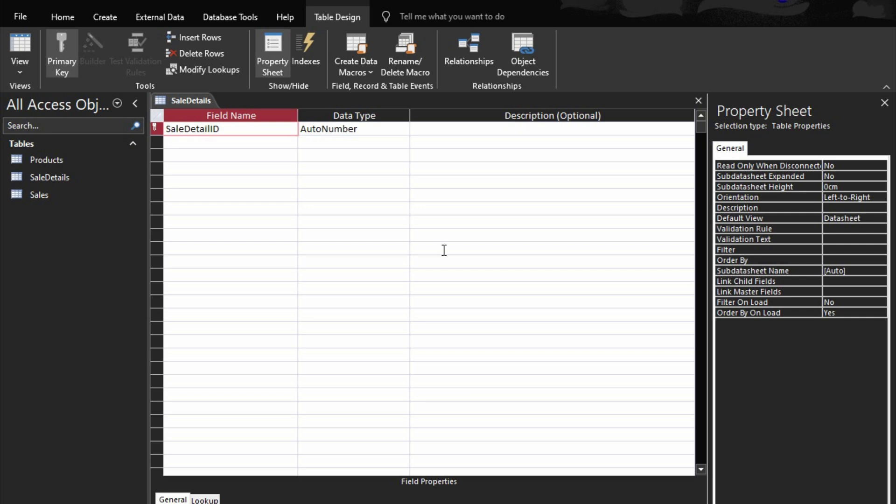
key("Down")
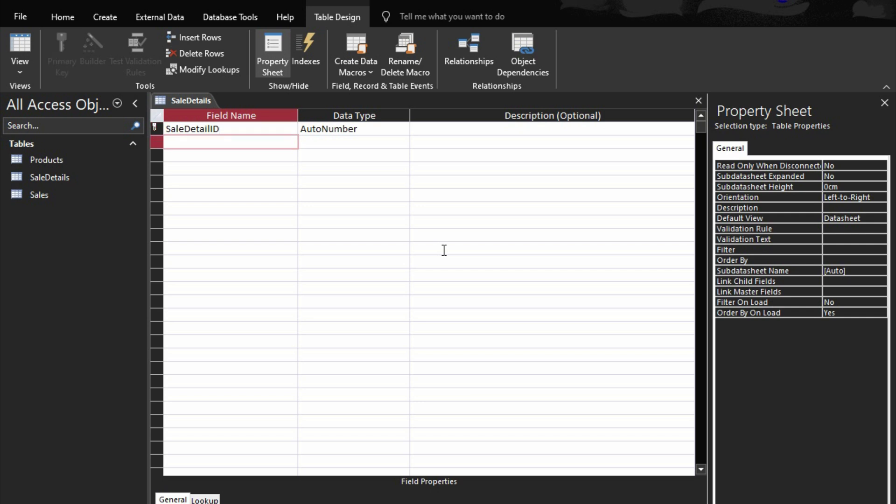
type("SaleID")
key("Tab")
type("n")
key("Down")
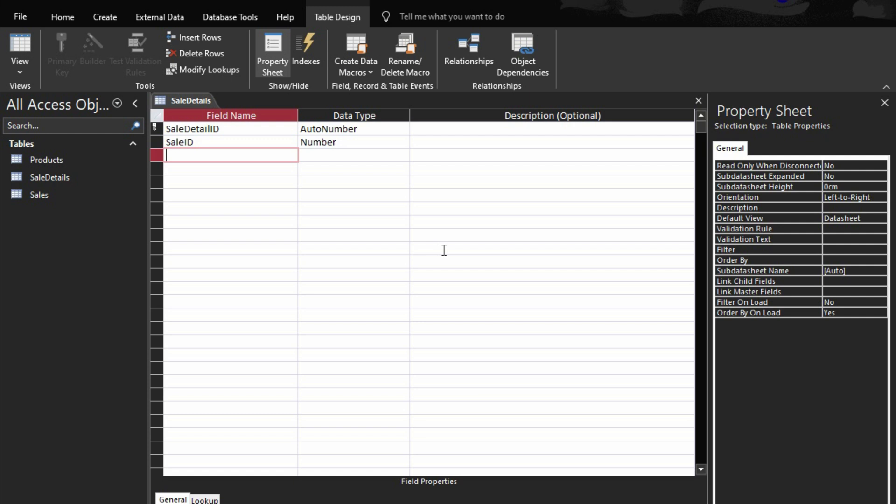
type("ProductID")
key("Tab")
type("n")
key("Tab")
key("Tab")
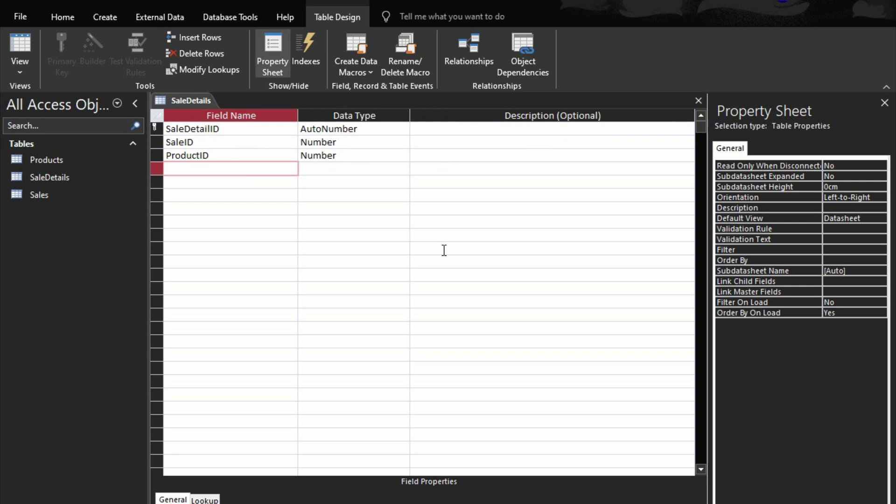
type("Quam")
key("BackSpace")
type("ntity")
key("Tab")
type("n")
key("Tab")
key("Tab")
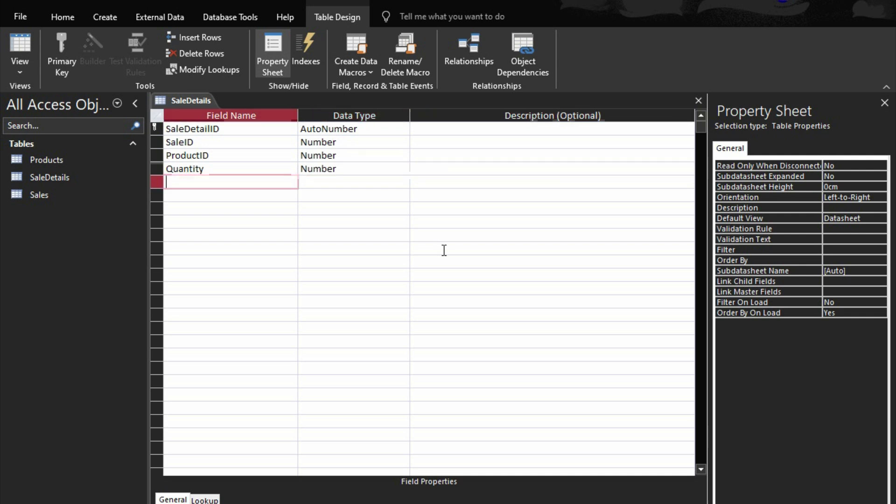
Step: Add UnitPrice as a Currency field, clearing a stray letter from its description
type("Unit")
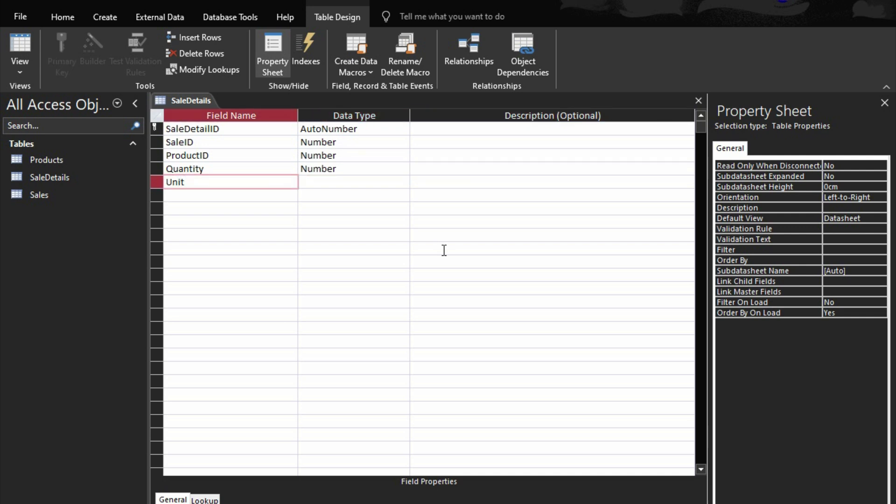
type("Price")
key("Tab")
type("c")
key("Tab")
type("q")
key("Tab")
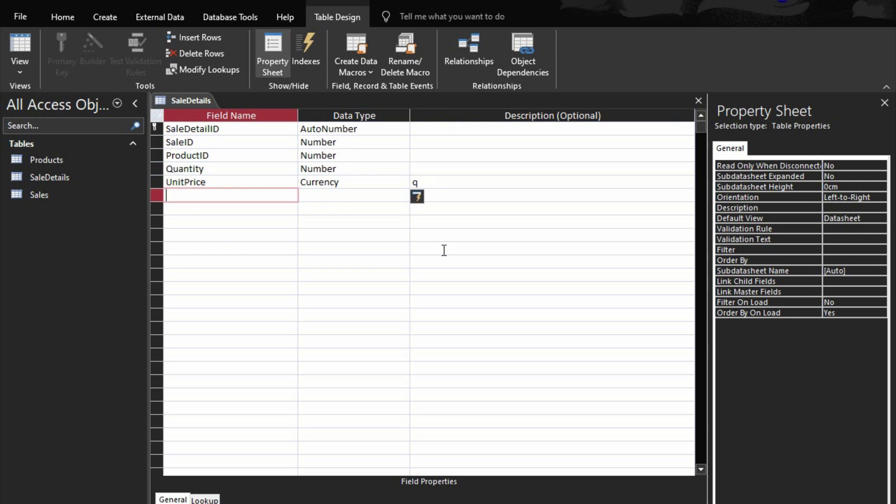
key("shift+Tab")
key("BackSpace")
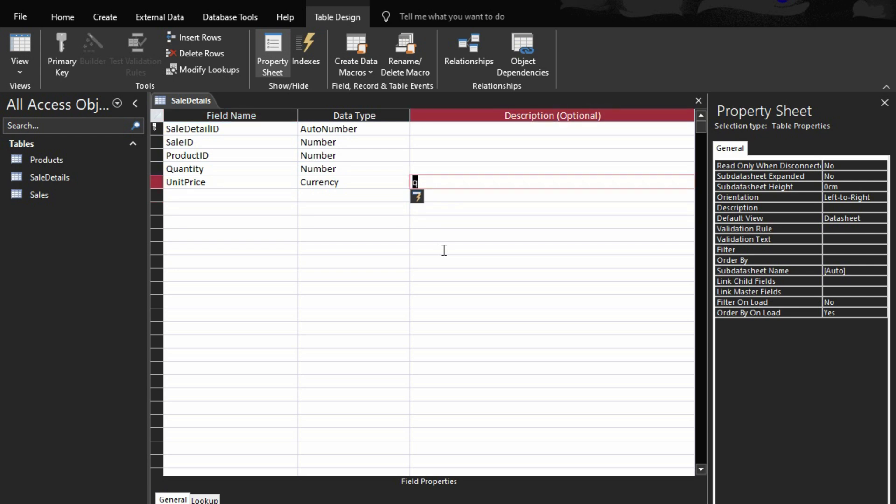
key("Tab")
key("Tab")
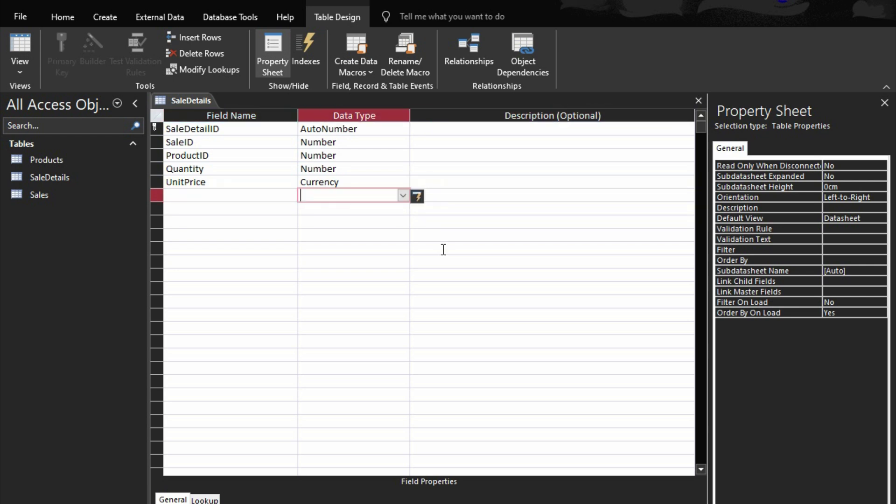
key("shift+Tab")
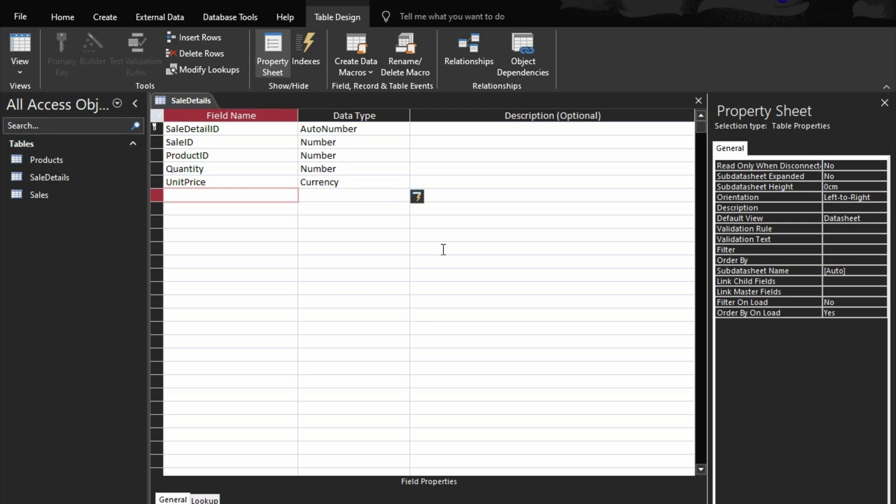
Step: Add Subtotal as a Currency field, then save and close the SaleDetails design
type("Subtotal")
key("Tab")
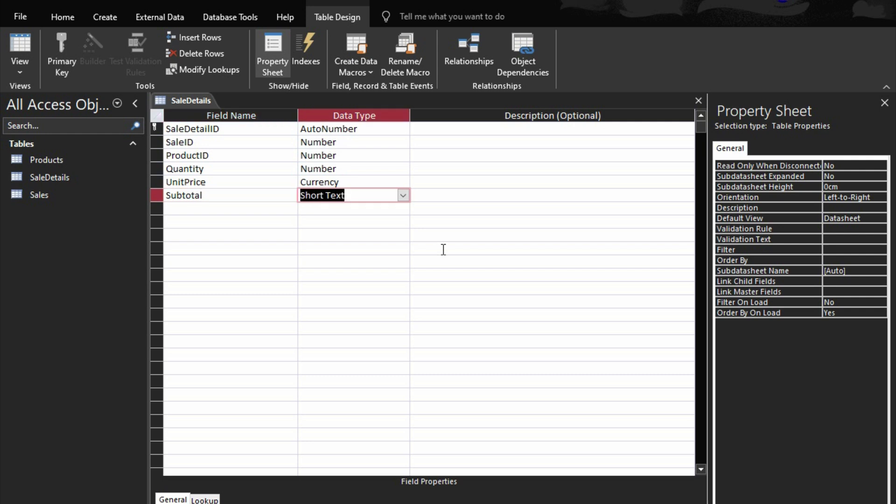
type("c")
key("BackSpace")
key("BackSpace")
type("currency")
key("Tab")
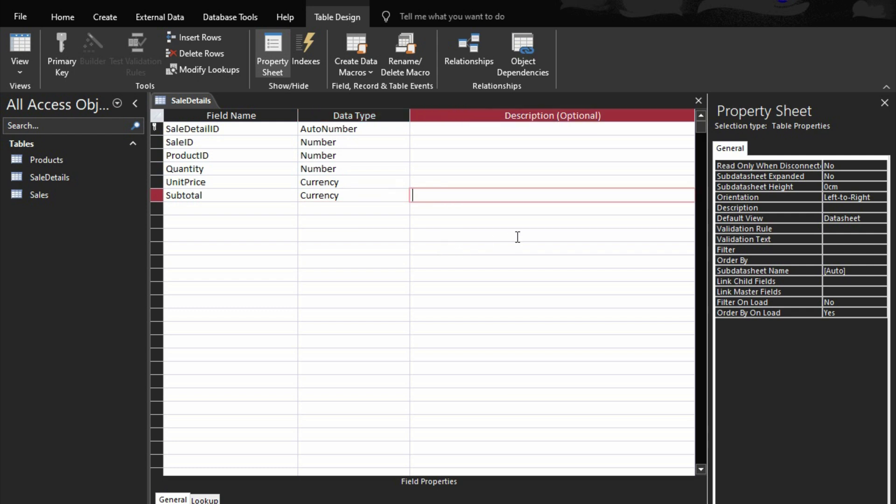
left_click(697, 97)
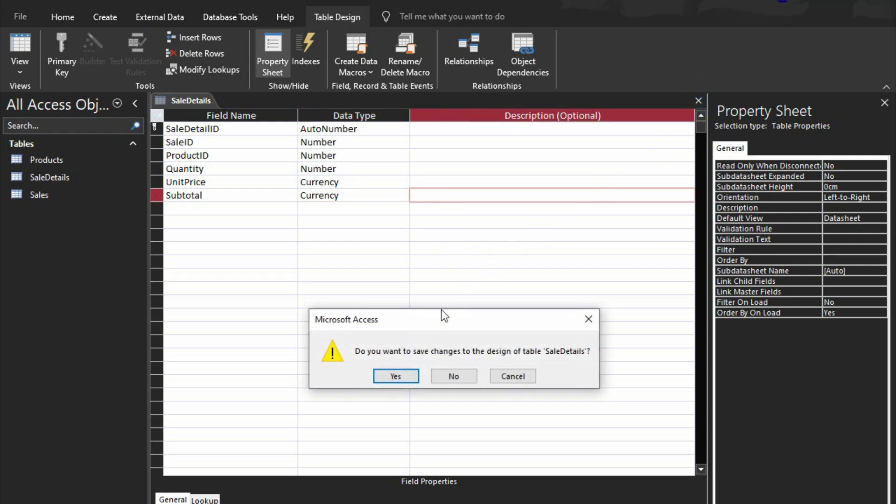
left_click(395, 376)
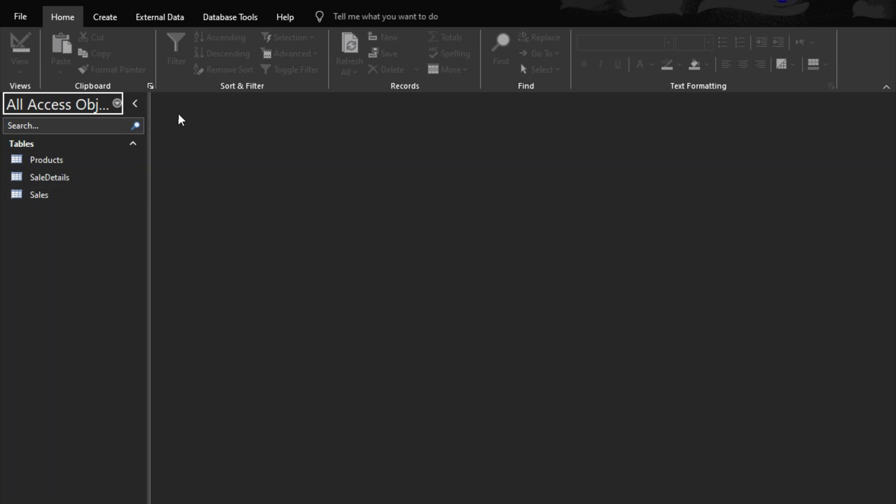
Step: Switch the ribbon to the Create tab
left_click(102, 17)
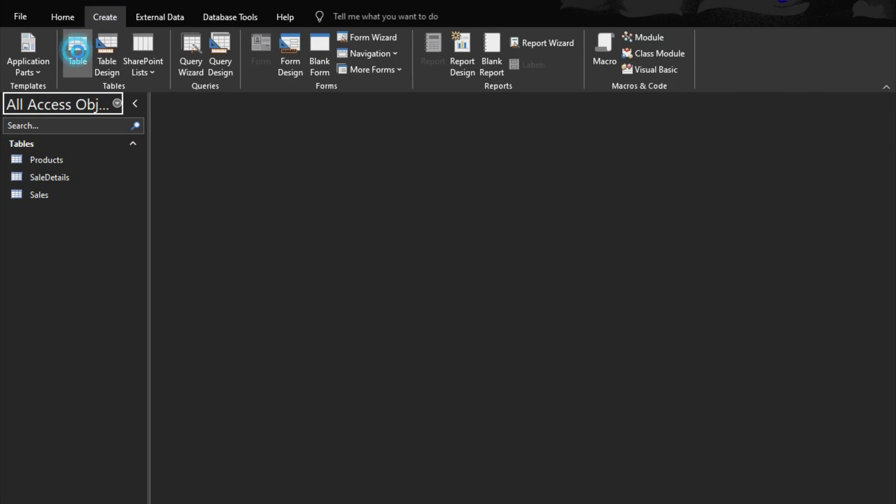
Step: Create a blank table in Design View and name it Stock
left_click(77, 51)
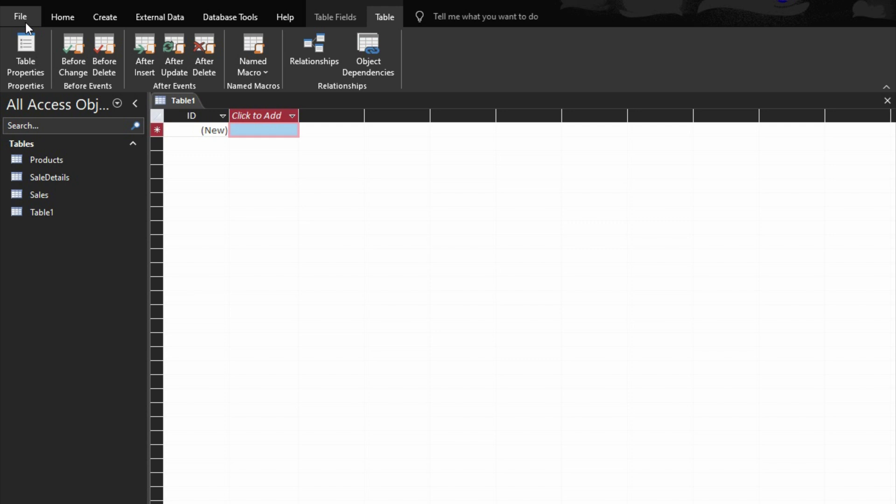
left_click(60, 17)
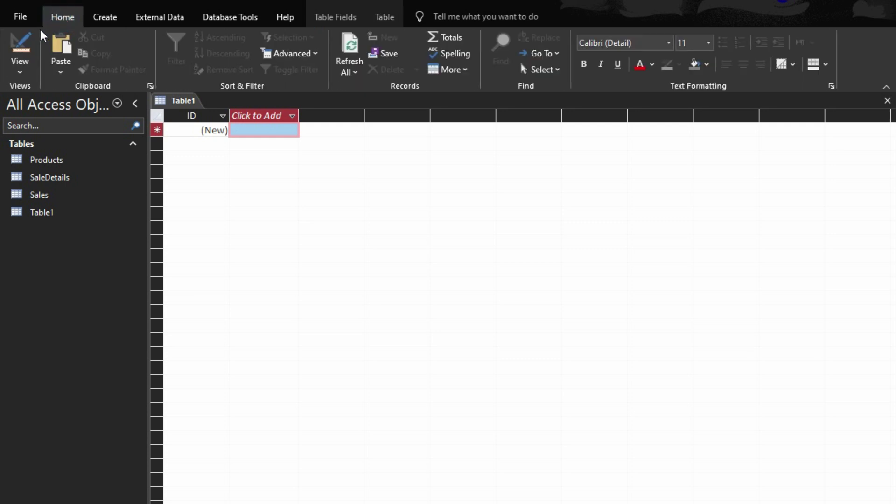
left_click(23, 43)
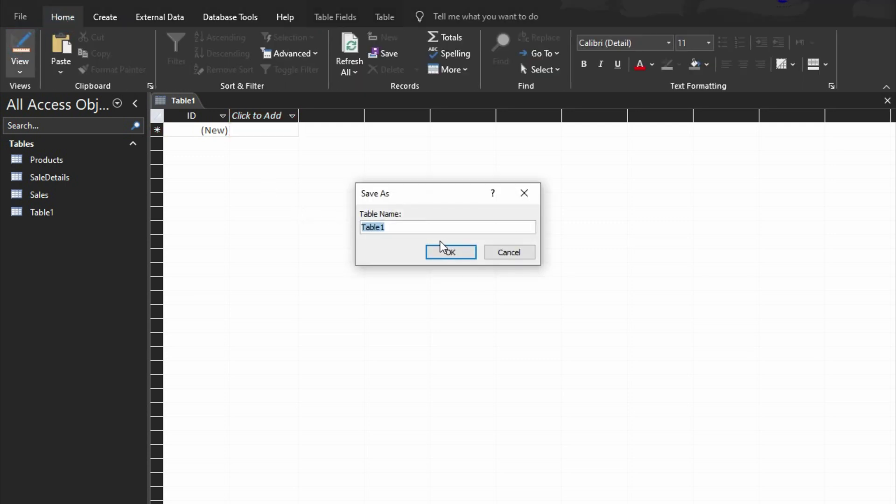
type("Stock")
key("Return")
Step: Rename the key to StockID and add ProductID and QuantityAdded as Number fields
type("St")
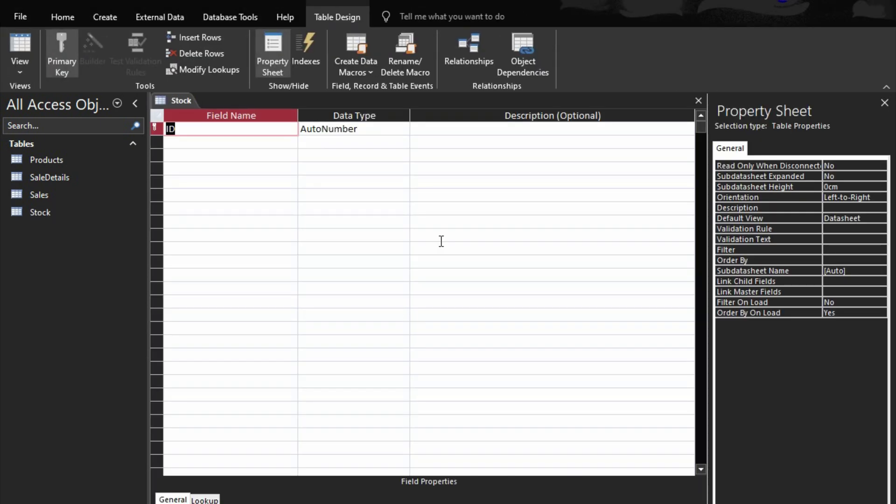
type("ockID")
key("Down")
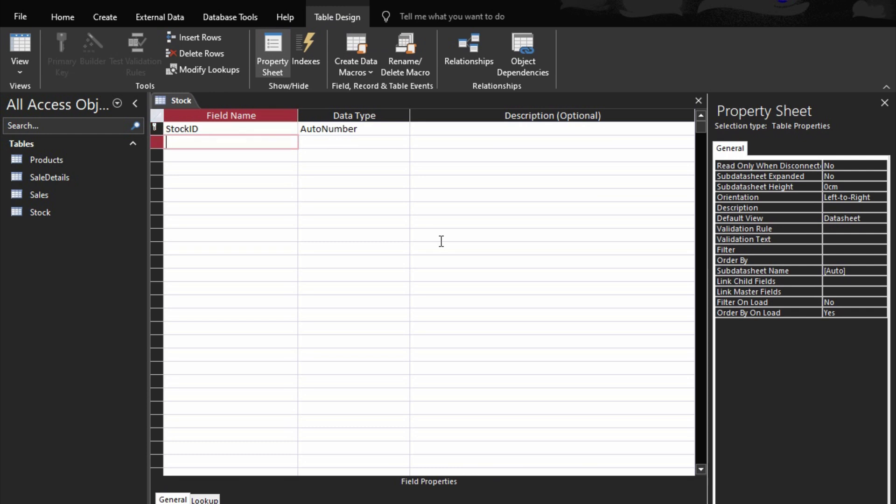
type("Procued")
key("BackSpace")
key("BackSpace")
type("d")
key("BackSpace")
key("BackSpace")
key("BackSpace")
type("dc")
key("BackSpace")
type("uctID")
key("Tab")
type("n")
key("Tab")
key("Tab")
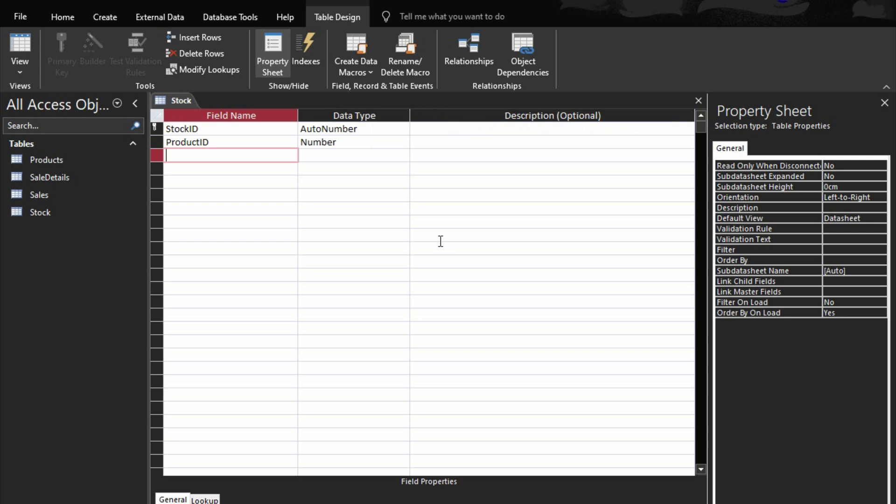
type("QuantityAdded")
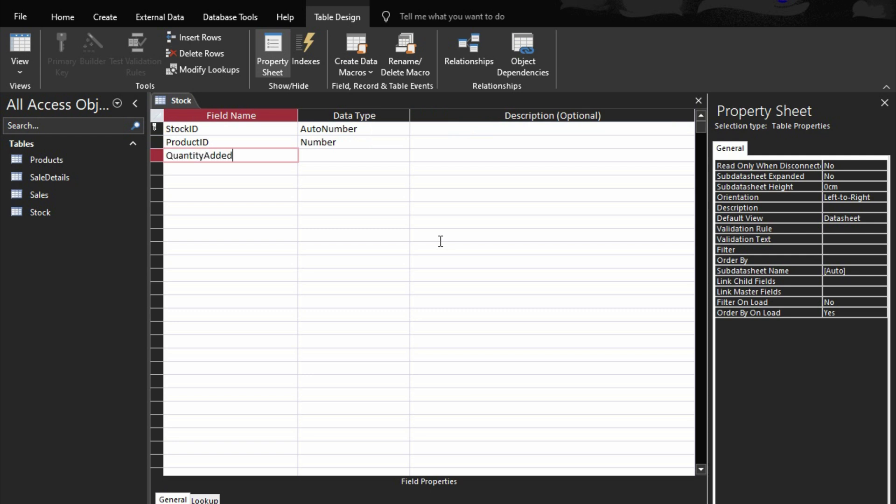
key("Tab")
type("Number")
key("Tab")
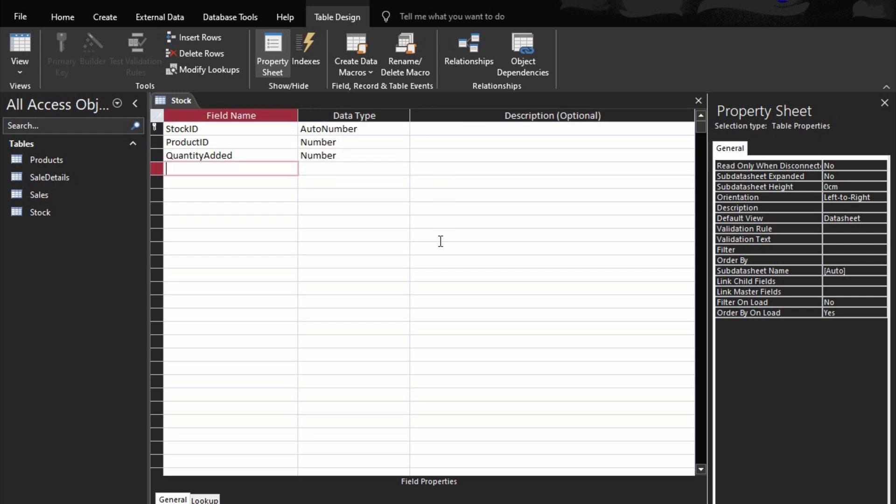
Step: Add DateAdded as a Date/Time field, then save and close the Stock design
type("DateAdded")
key("Tab")
type("d")
key("Tab")
key("Tab")
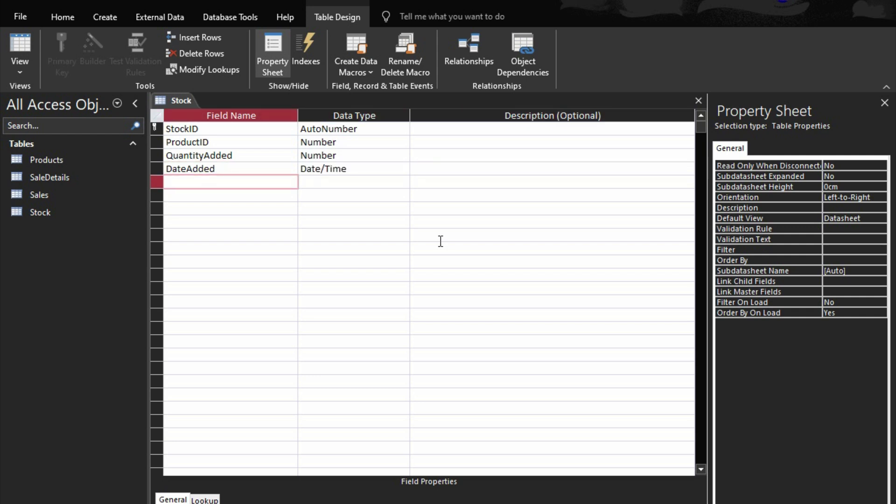
left_click(181, 171)
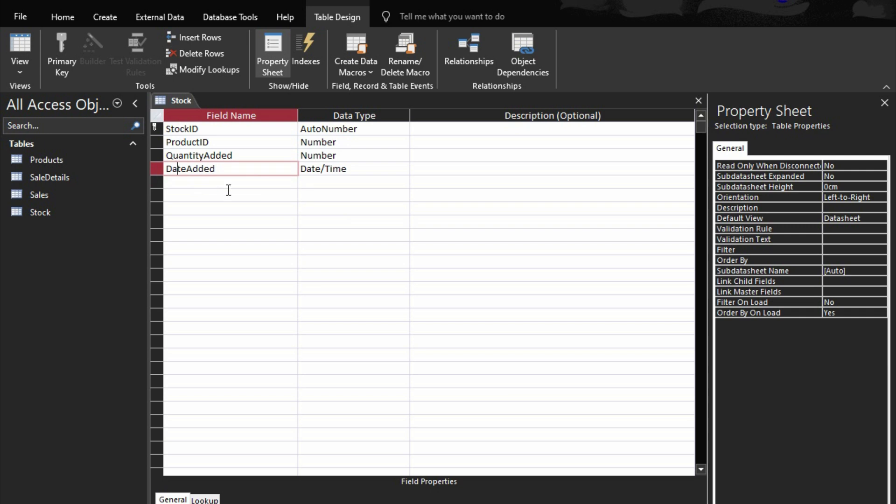
key("F6")
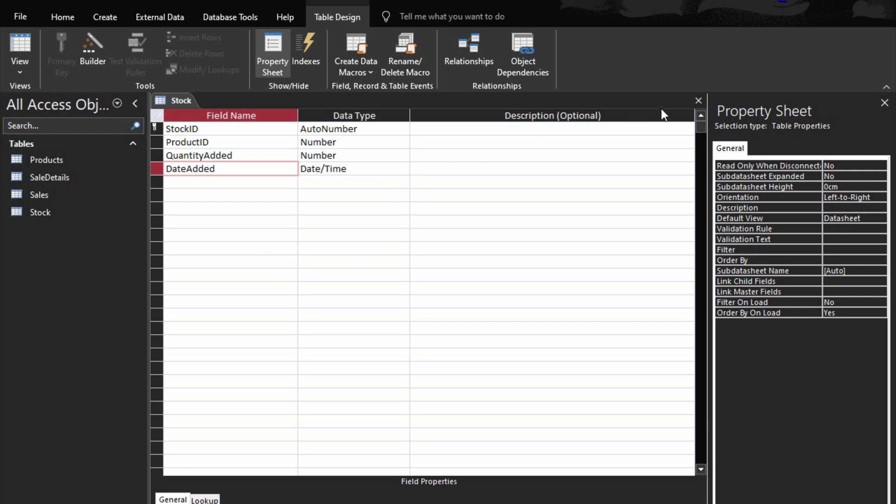
left_click(699, 101)
left_click(413, 377)
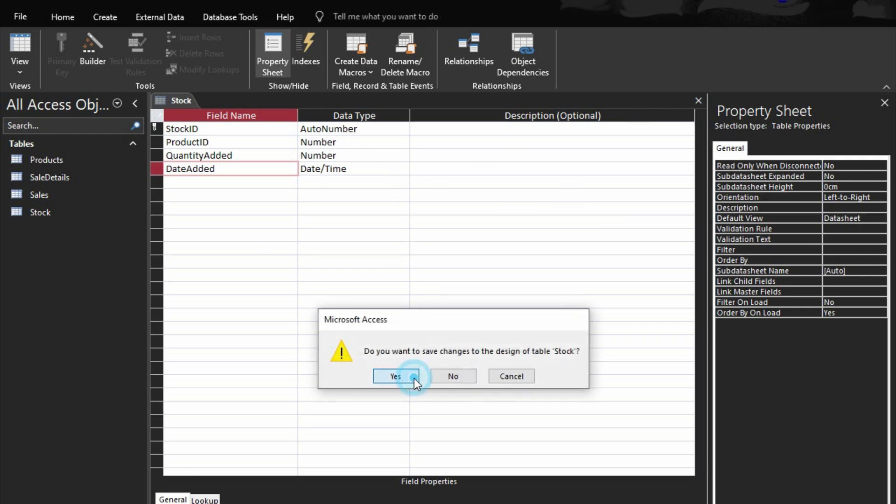
left_click(104, 15)
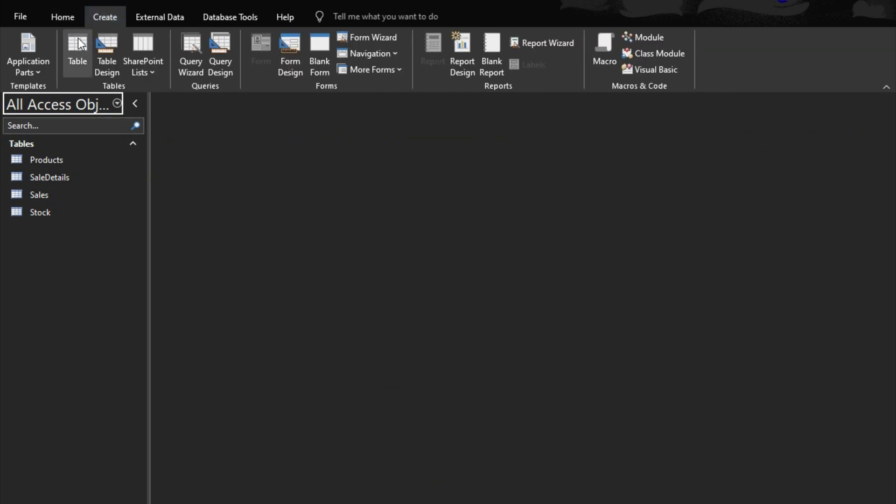
Step: Create a blank table in Design View and name it Users
left_click(79, 47)
left_click(61, 20)
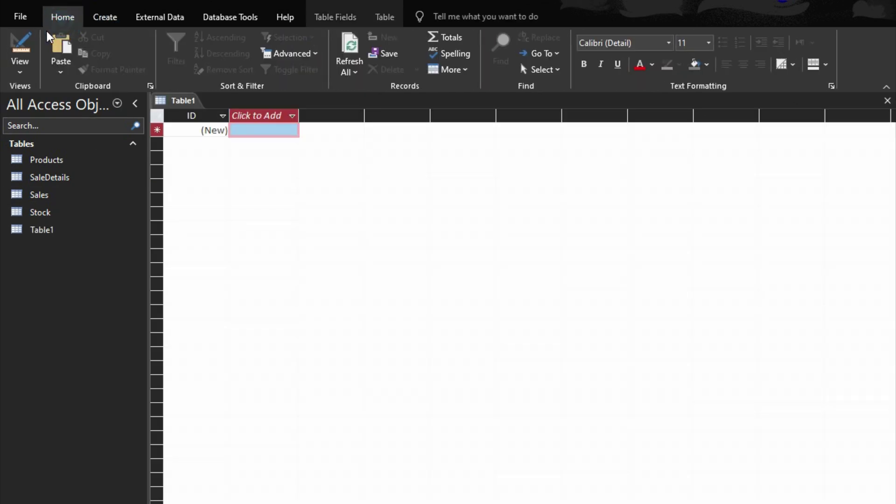
left_click(31, 43)
type("Users")
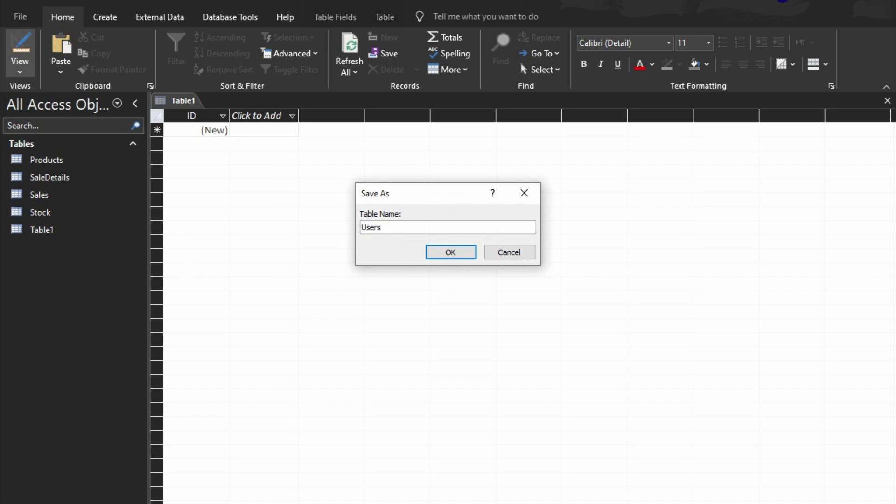
key("Return")
Step: Rename the key to UserID and add FullName, Username and Password Short Text fields
type("UserID")
key("Down")
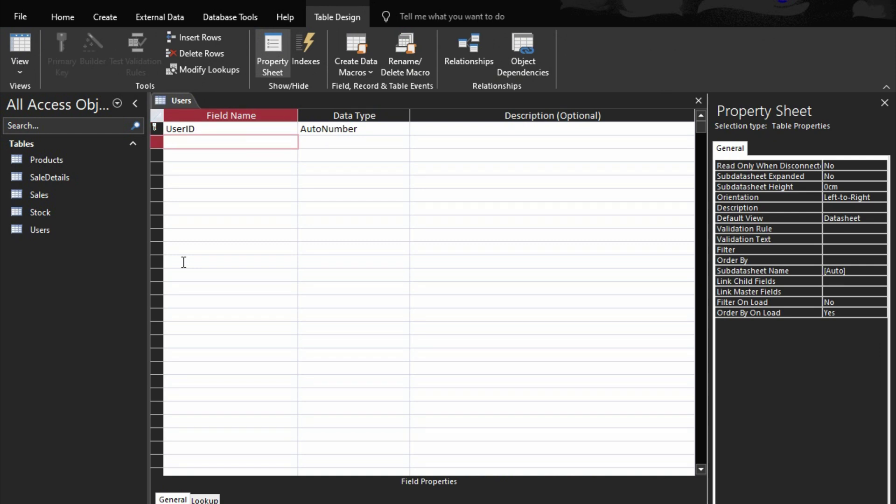
type("FullName")
key("Tab")
key("Tab")
key("Tab")
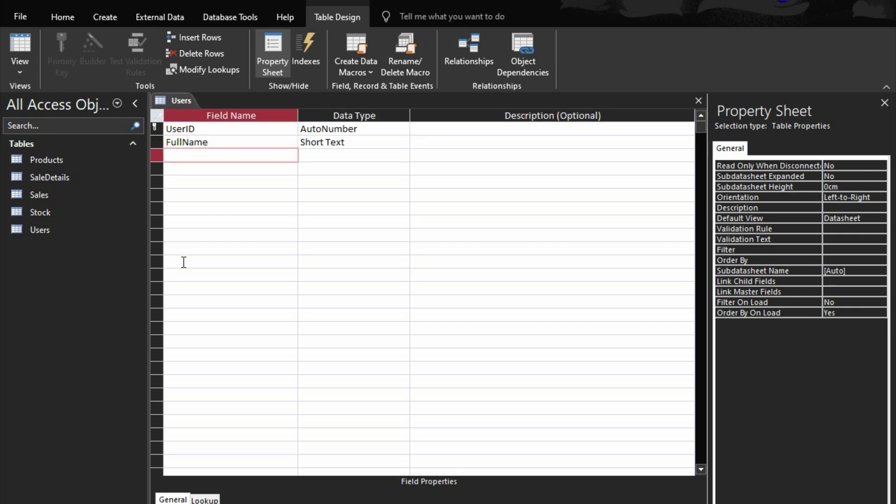
type("Username")
key("Tab")
key("Tab")
key("Tab")
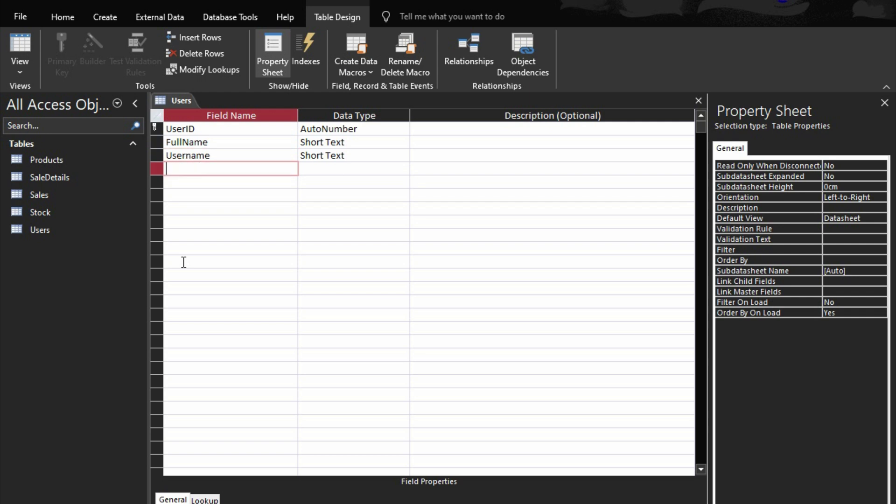
type("Password")
key("Tab")
key("Tab")
key("Tab")
Step: Add Role as a Short Text field, then save and close the Users design
type("Row")
key("BackSpace")
type("le")
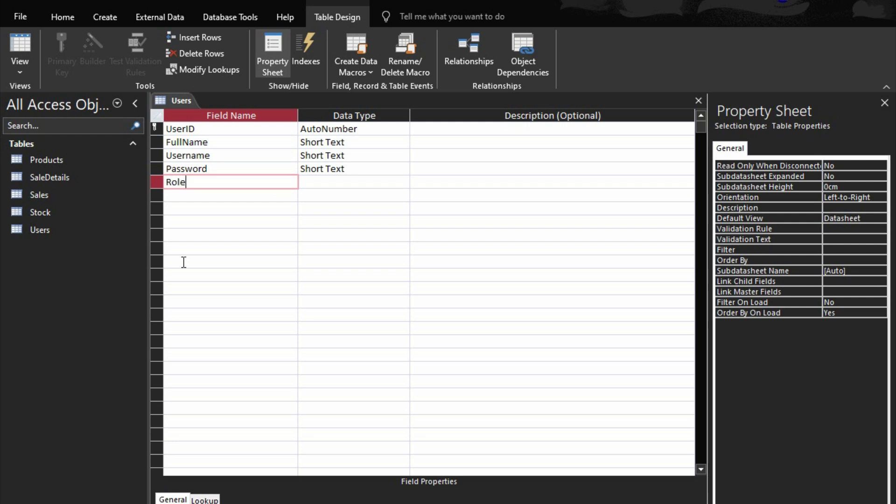
key("Tab")
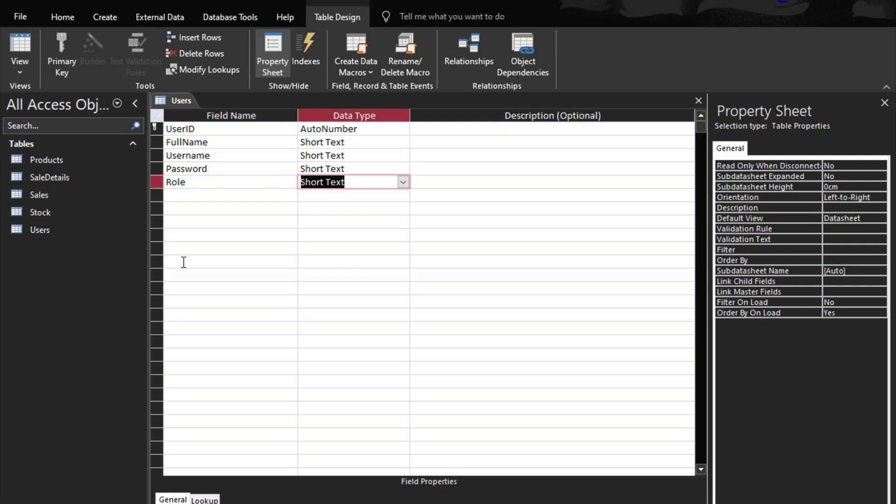
key("Down")
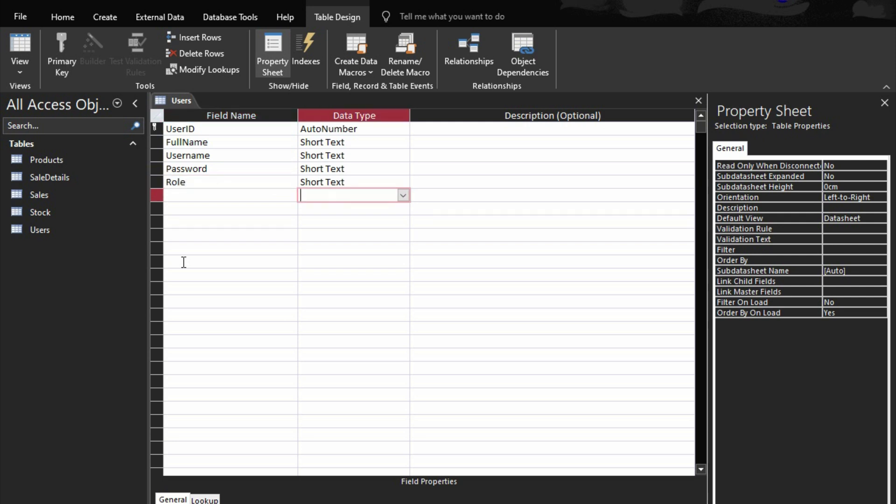
key("Left")
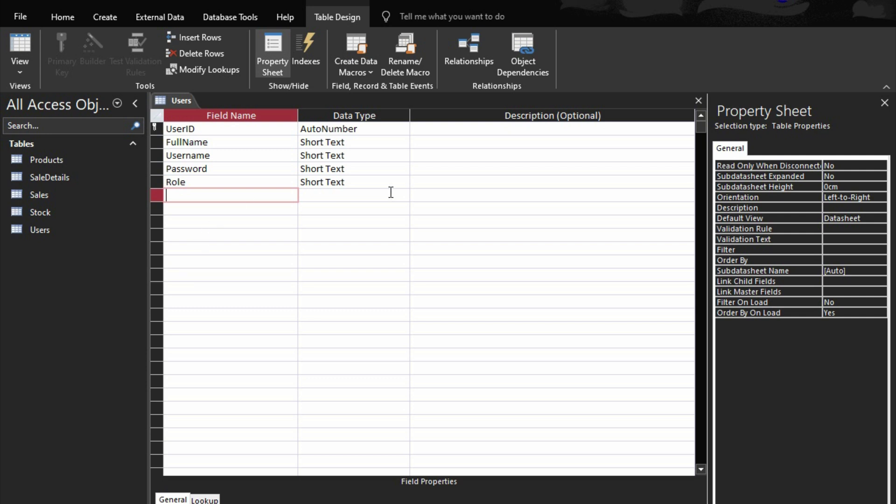
left_click(699, 101)
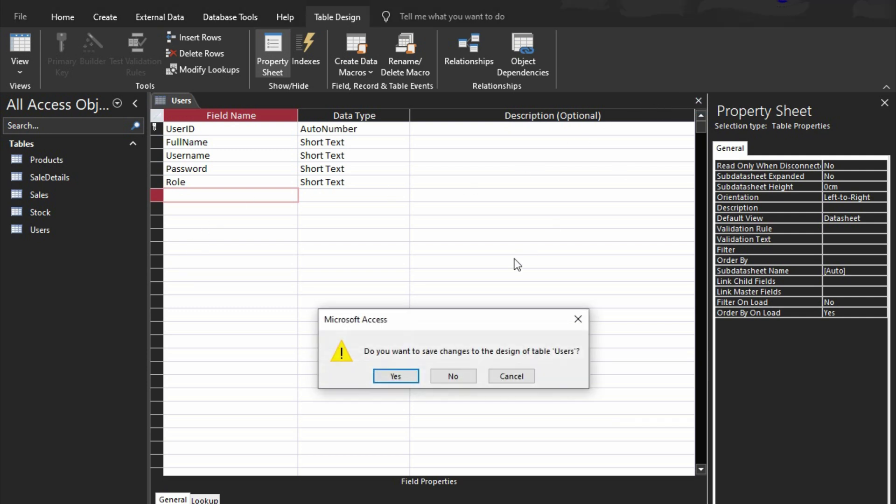
left_click(399, 376)
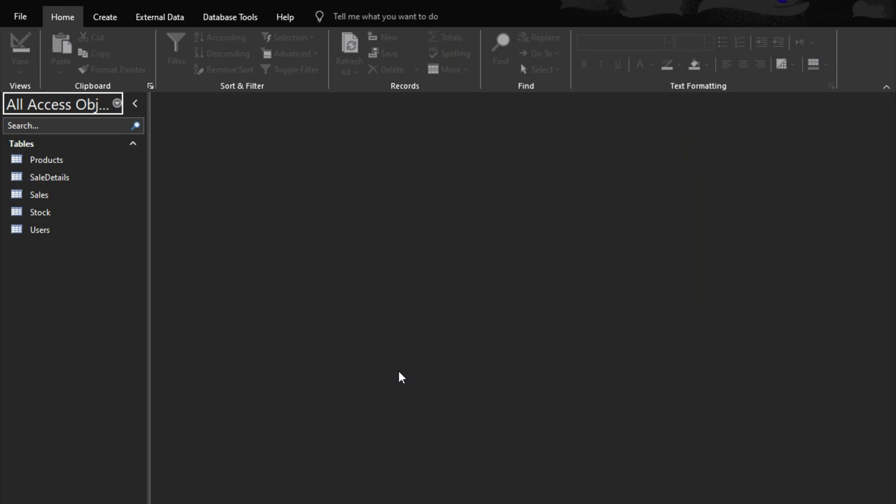